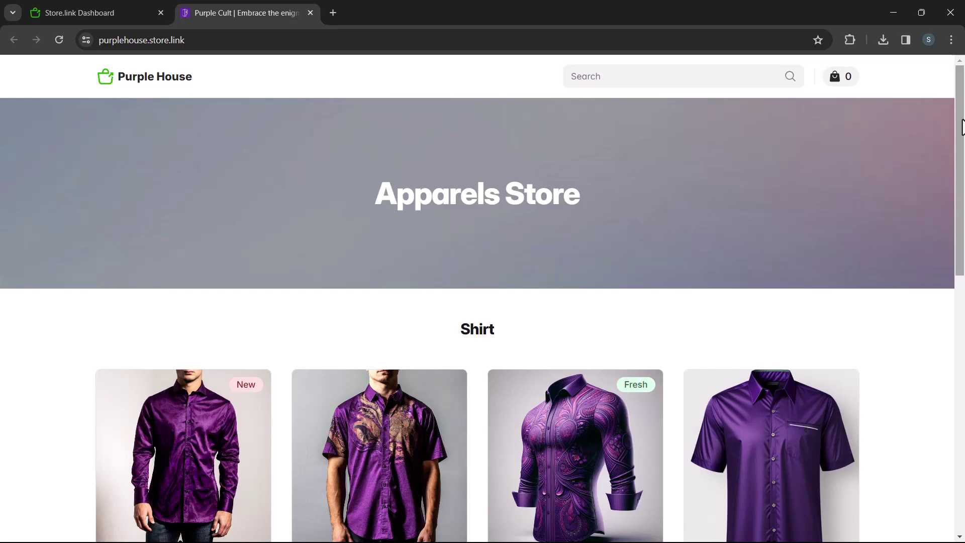
Step: Scroll the store and open the Dragon Syndicate Party Shirt product page
drag(961, 127, 961, 236)
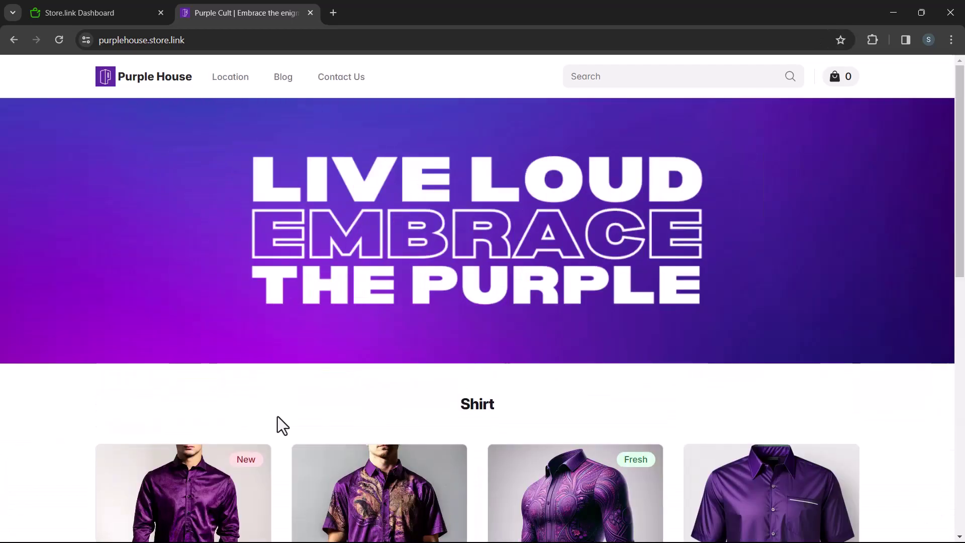
scroll(277, 416, down, 2)
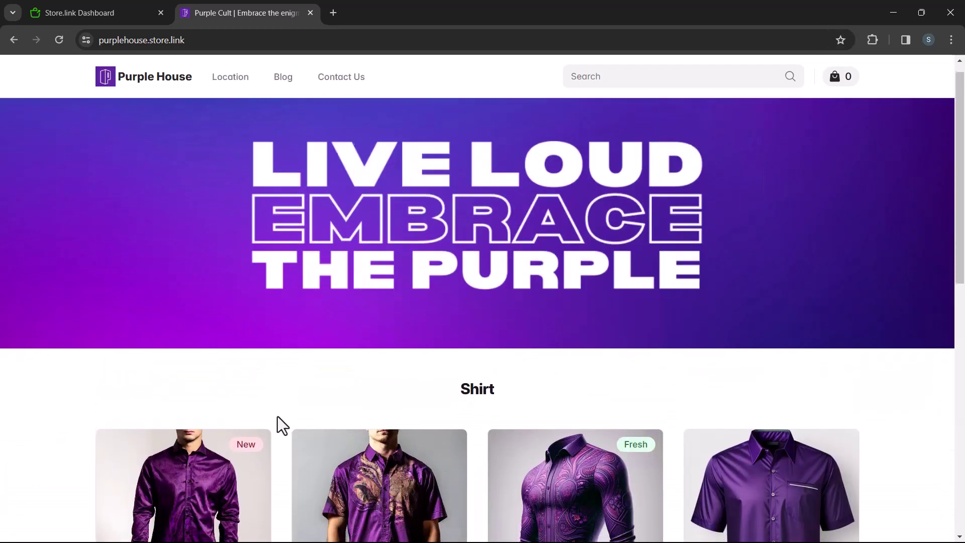
scroll(277, 416, down, 3)
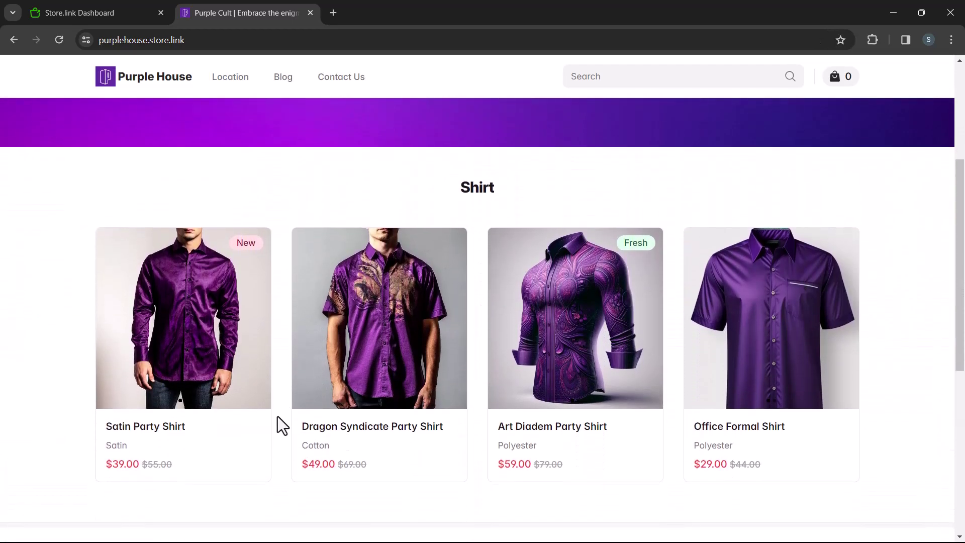
click(355, 371)
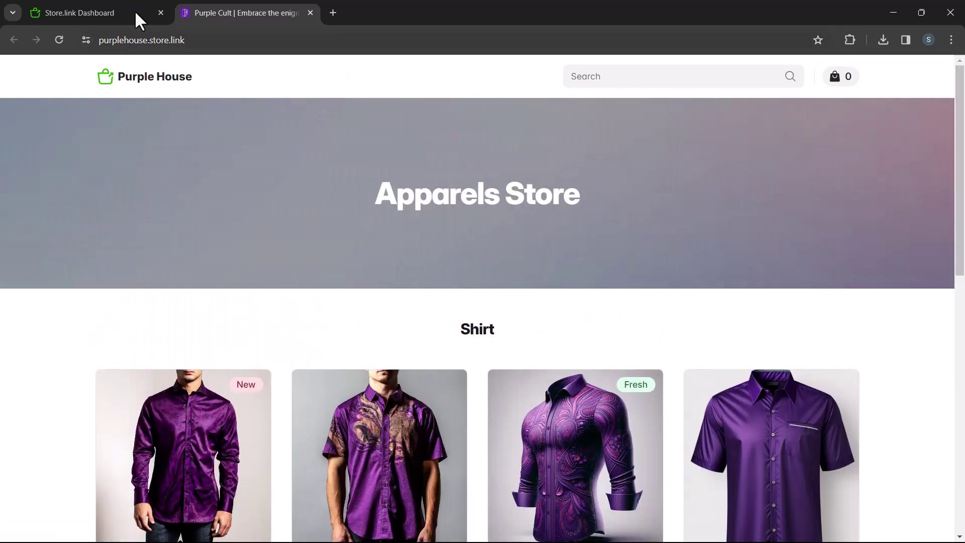
Step: Go to the store dashboard, open Design, and expand the Header section
click(135, 10)
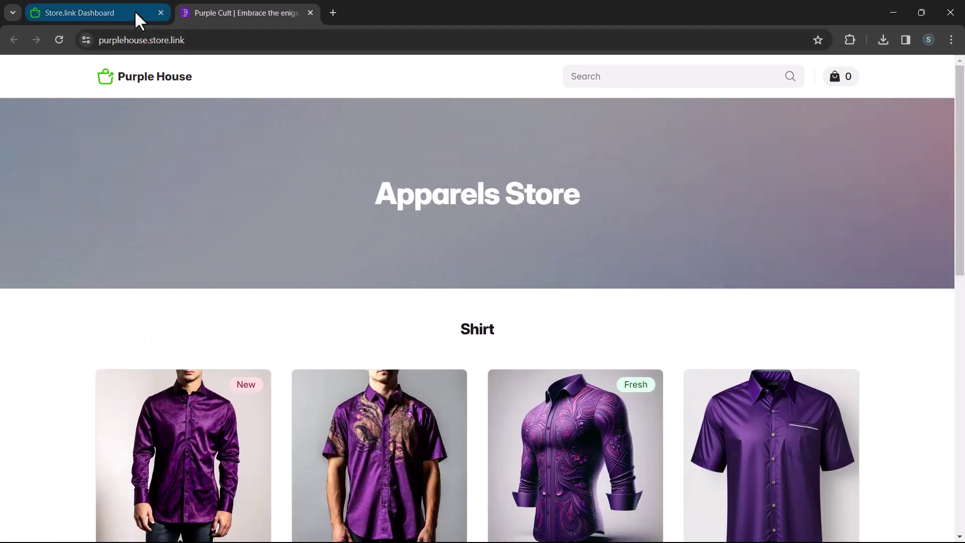
click(134, 10)
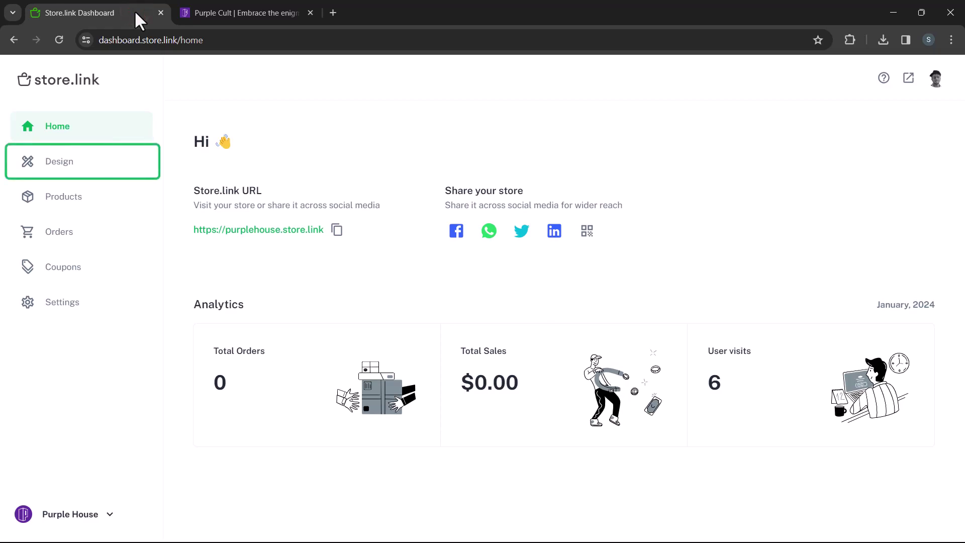
click(111, 158)
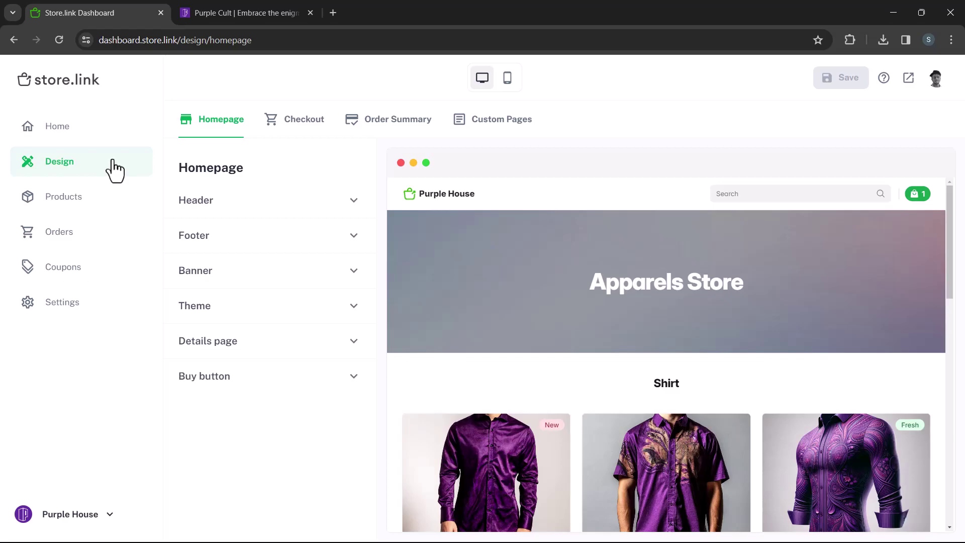
click(277, 207)
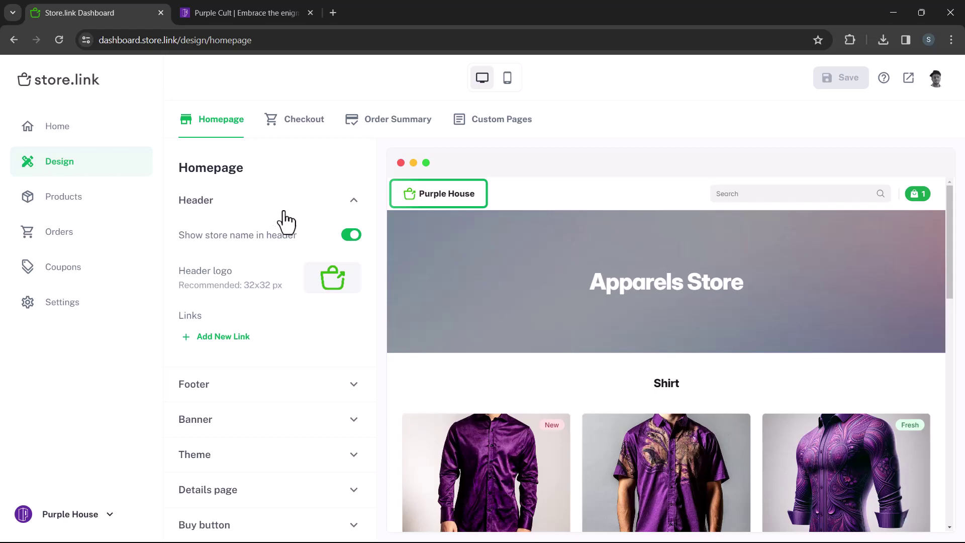
Step: Toggle the header store name off and on, then replace the basket logo with store-logo.png
click(351, 235)
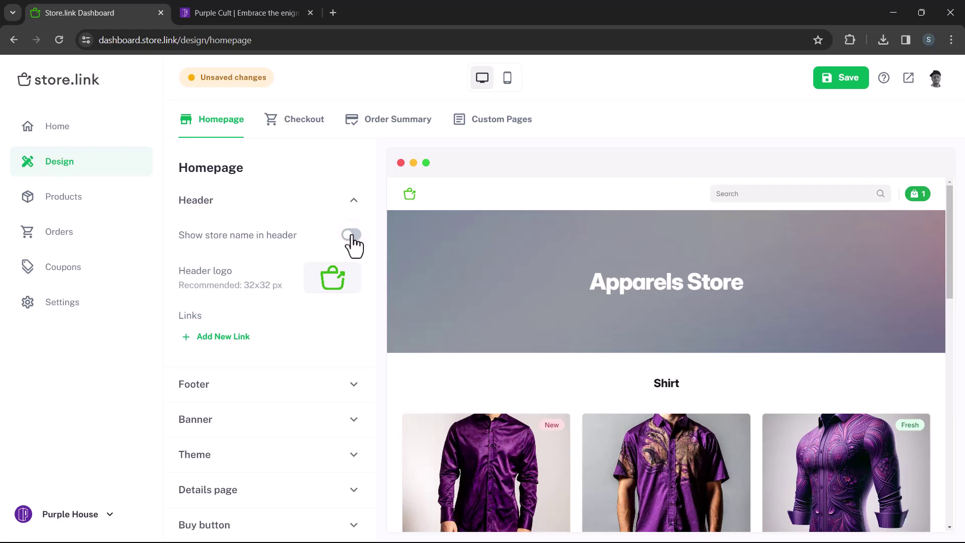
click(351, 235)
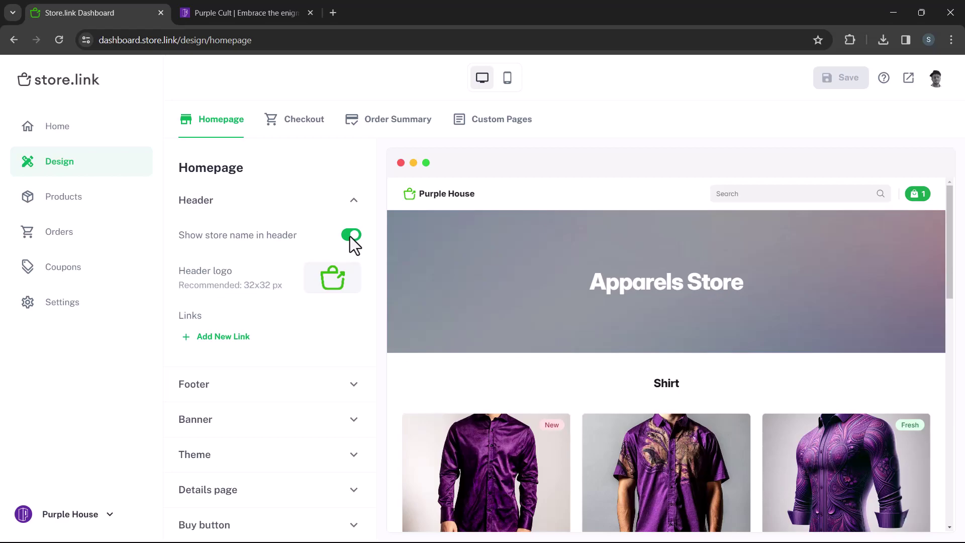
click(332, 278)
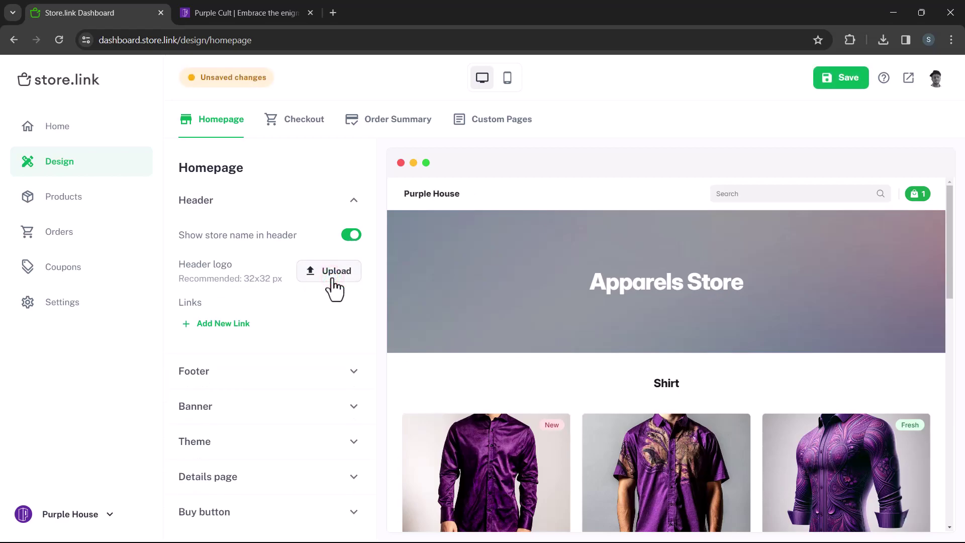
click(334, 281)
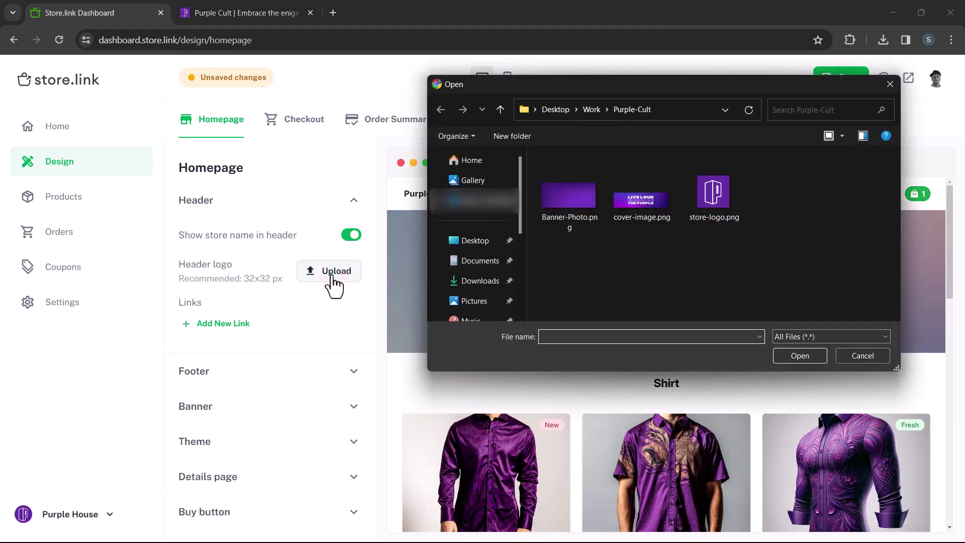
double_click(728, 212)
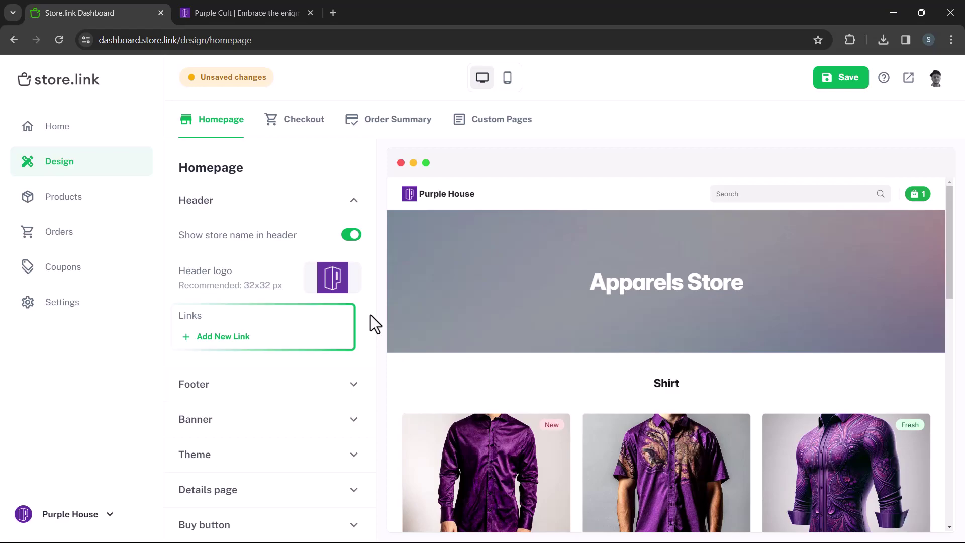
Step: Add a 'Location' header link to the pasted Google Maps URL, opening in a new window
click(245, 347)
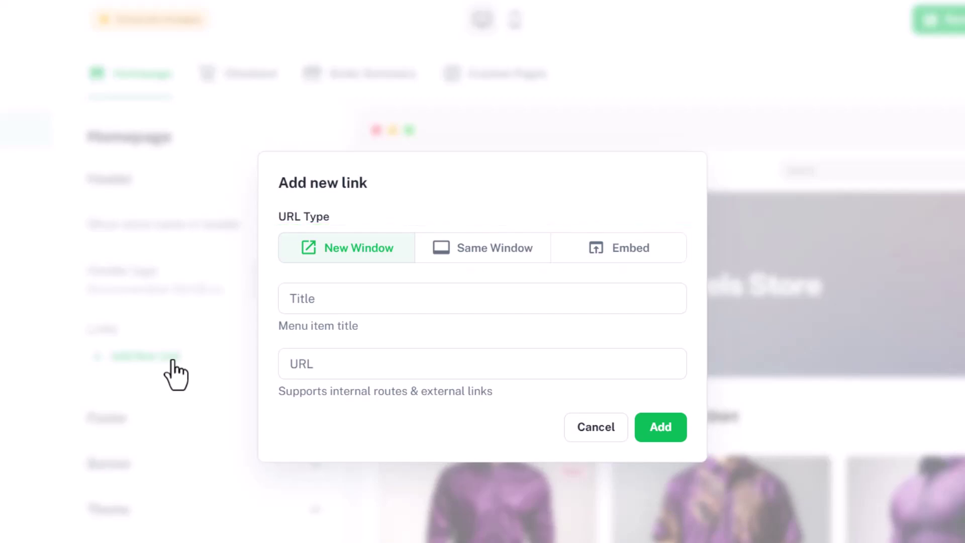
click(380, 304)
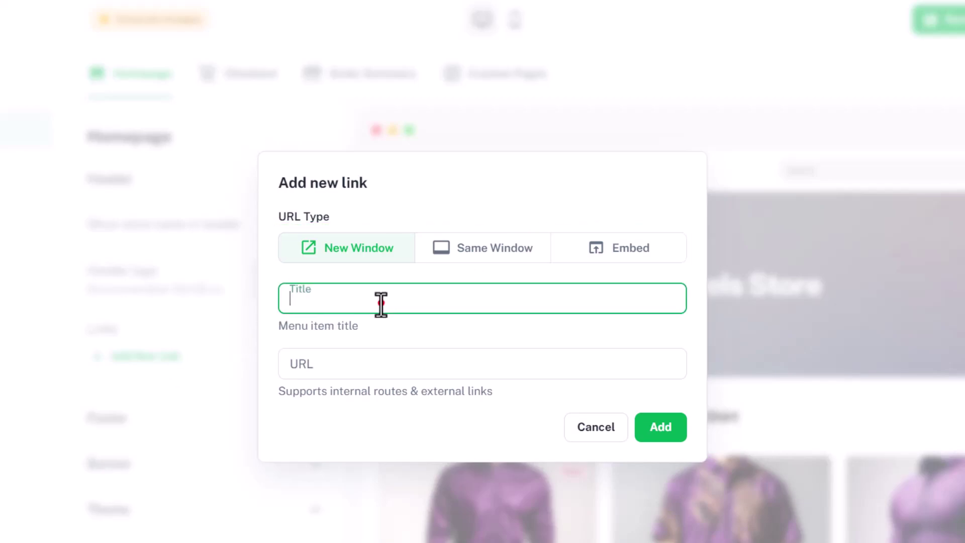
text(Location)
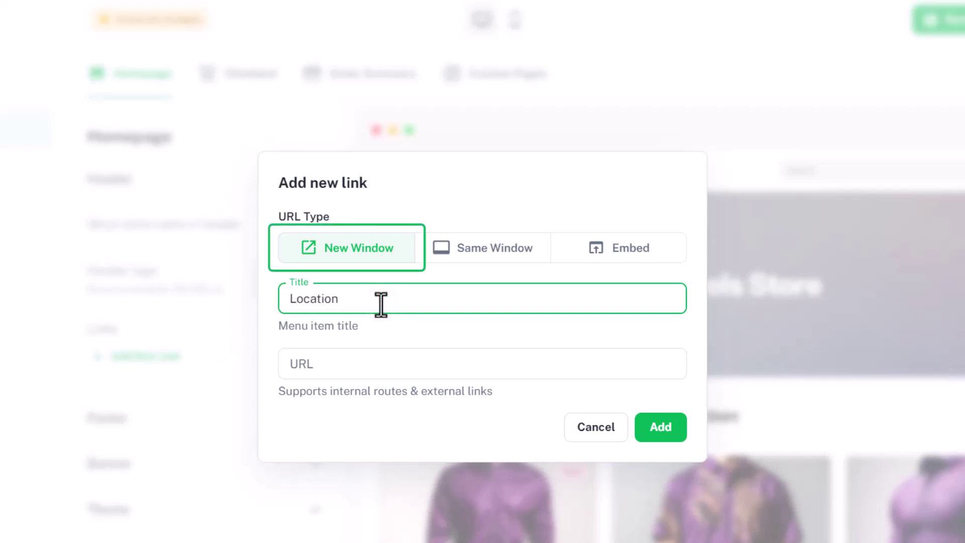
click(395, 362)
text(https://maps.app.goo.gl/WF9bn3TRZhDu3i1s8)
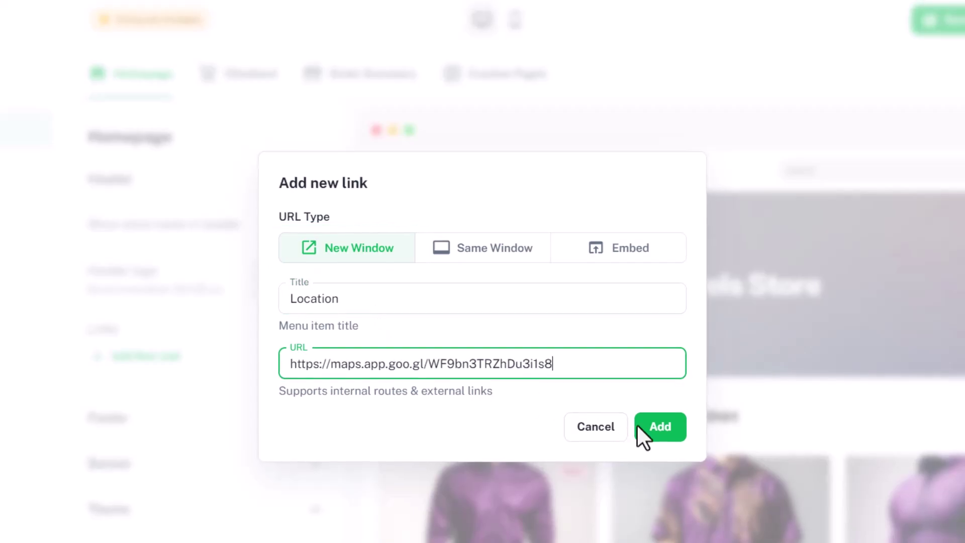
click(640, 427)
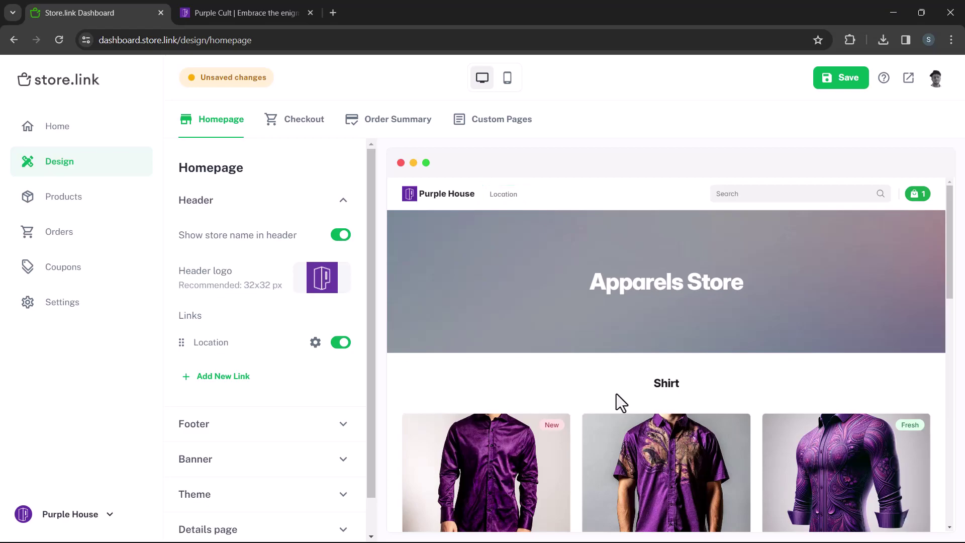
Step: Add a 'Blog' header link opening in the same window, using the pasted embed code
click(250, 379)
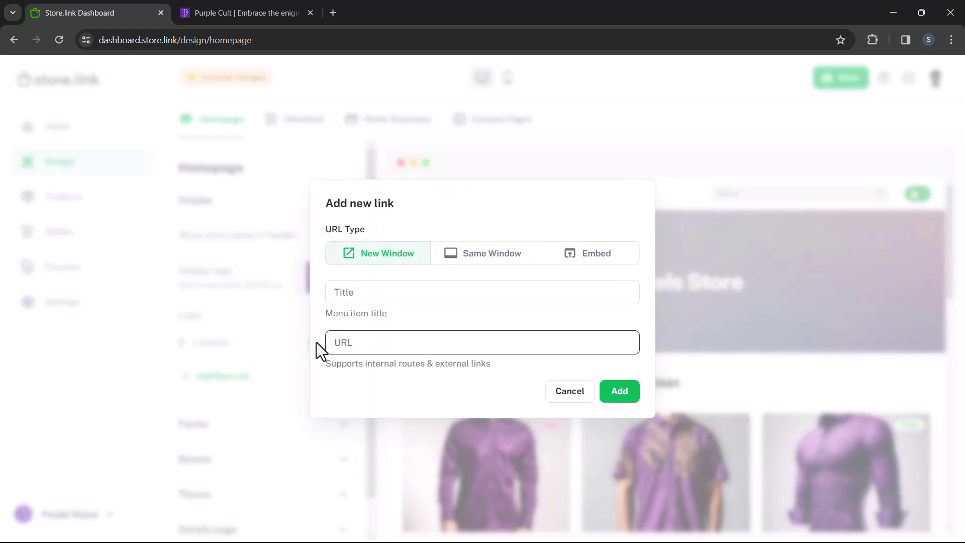
click(474, 258)
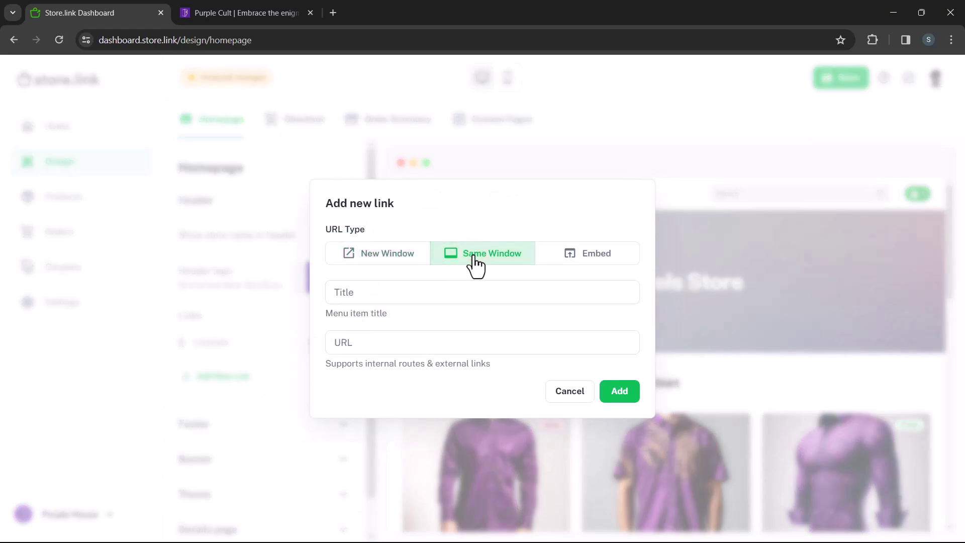
click(463, 292)
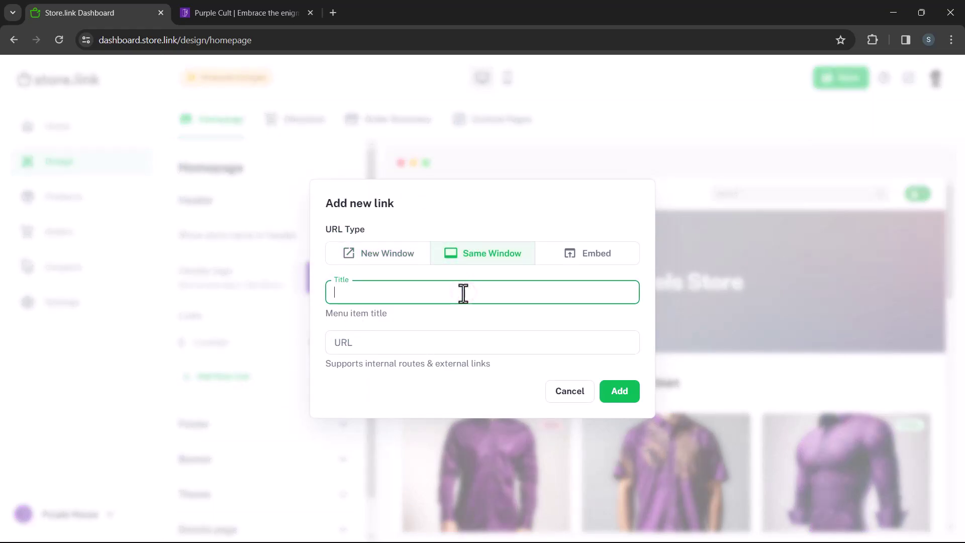
text(Blog)
key(Tab)
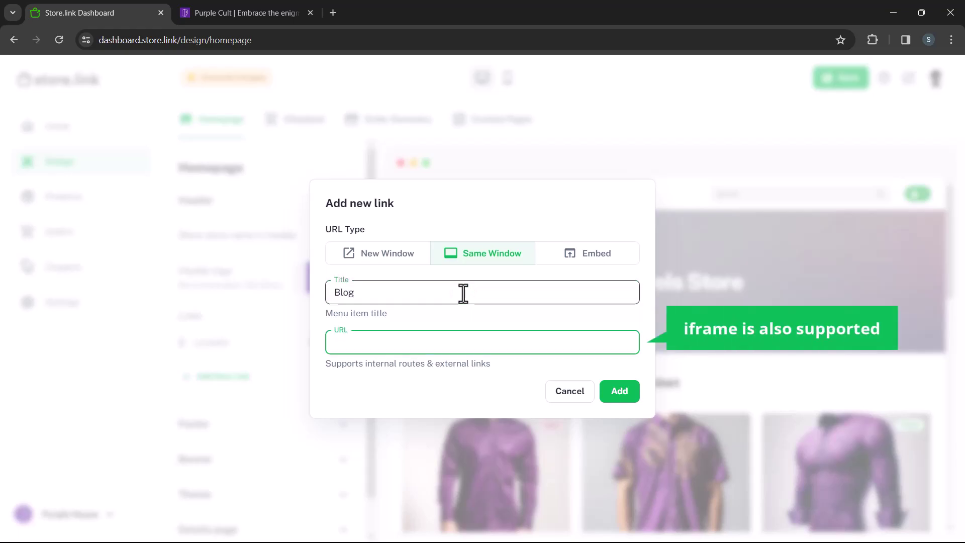
key(ctrl+v)
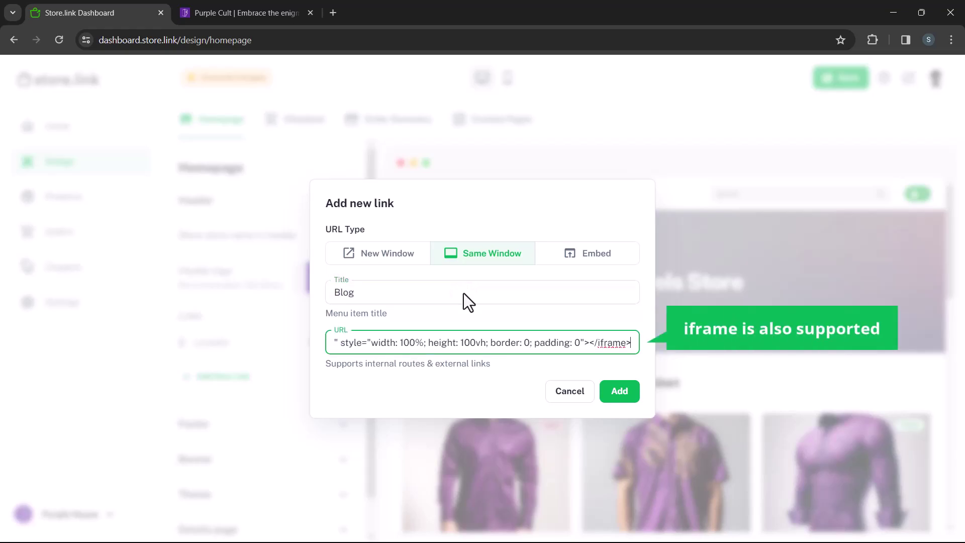
click(613, 391)
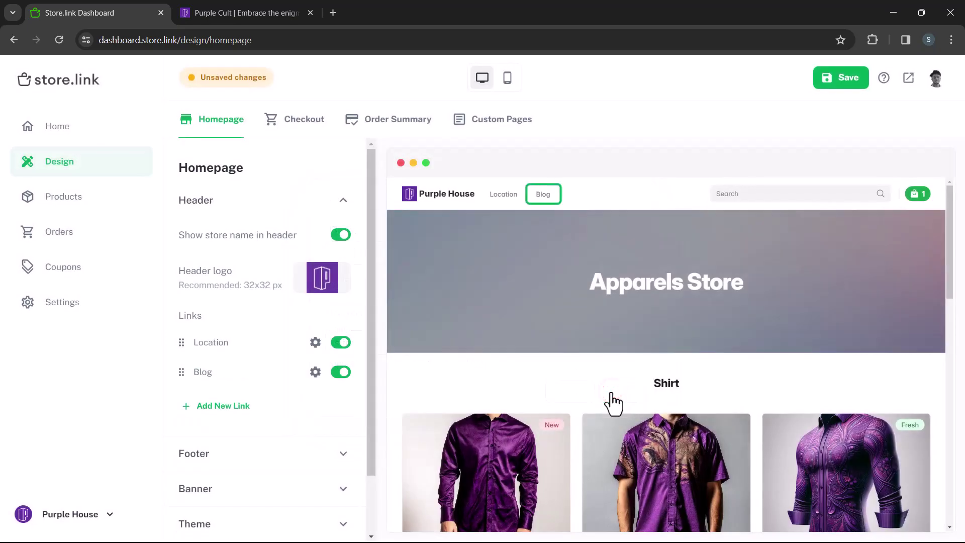
Step: Add an embedded 'Contact Us' link to the Google Forms URL at path contactus
click(241, 415)
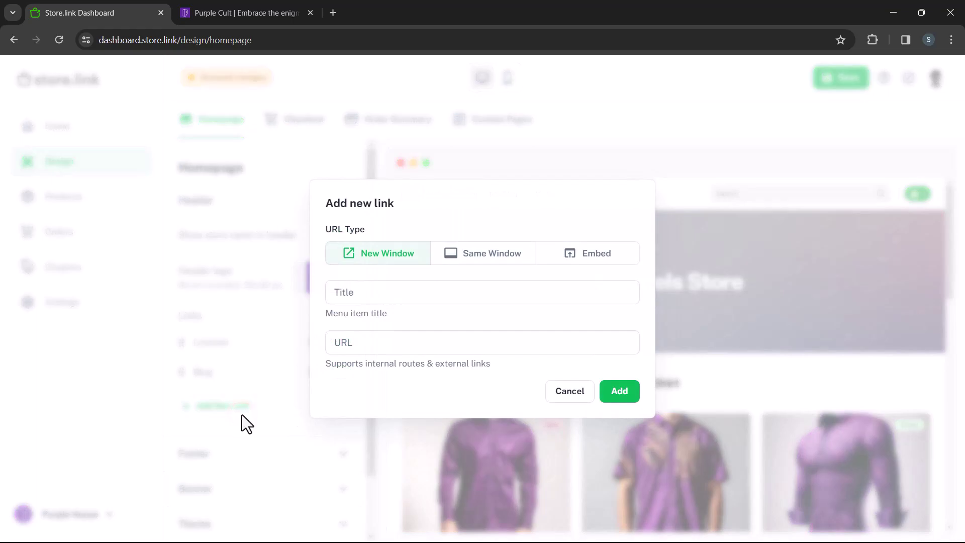
click(584, 256)
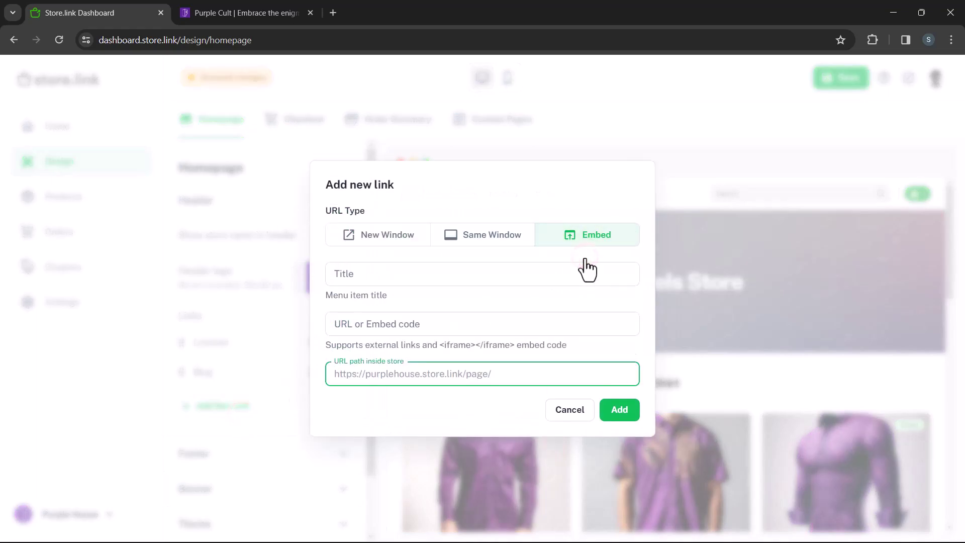
click(564, 271)
text(Contact Us)
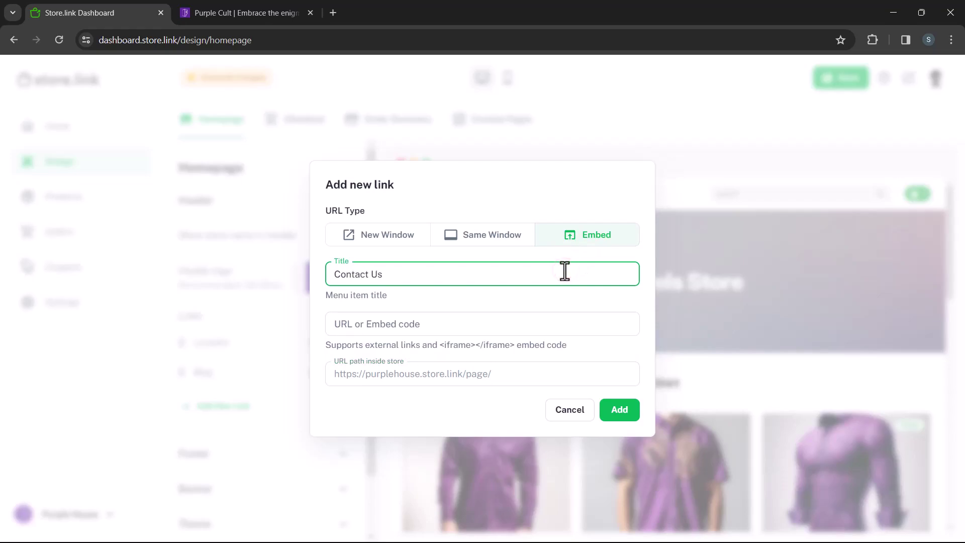
key(Tab)
key(ctrl+v)
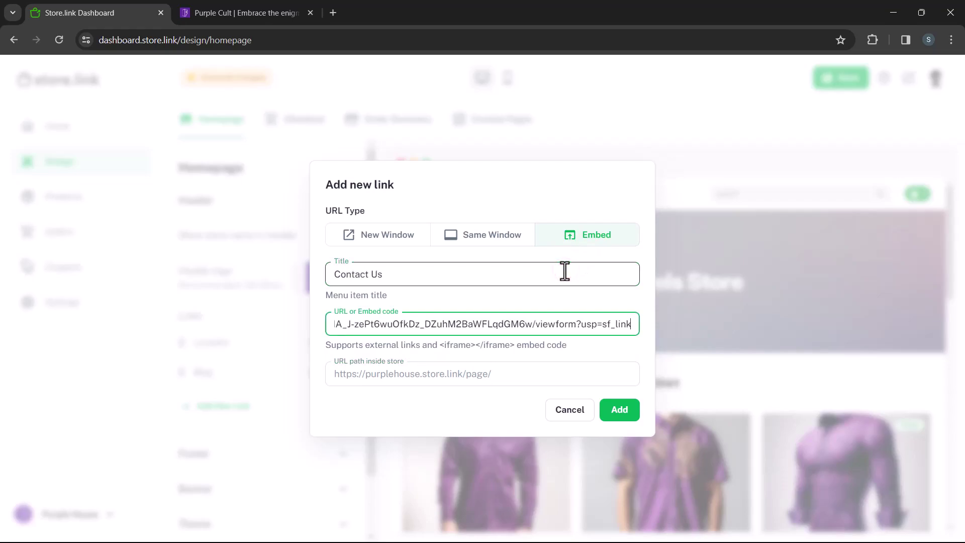
key(Tab)
text(contactus)
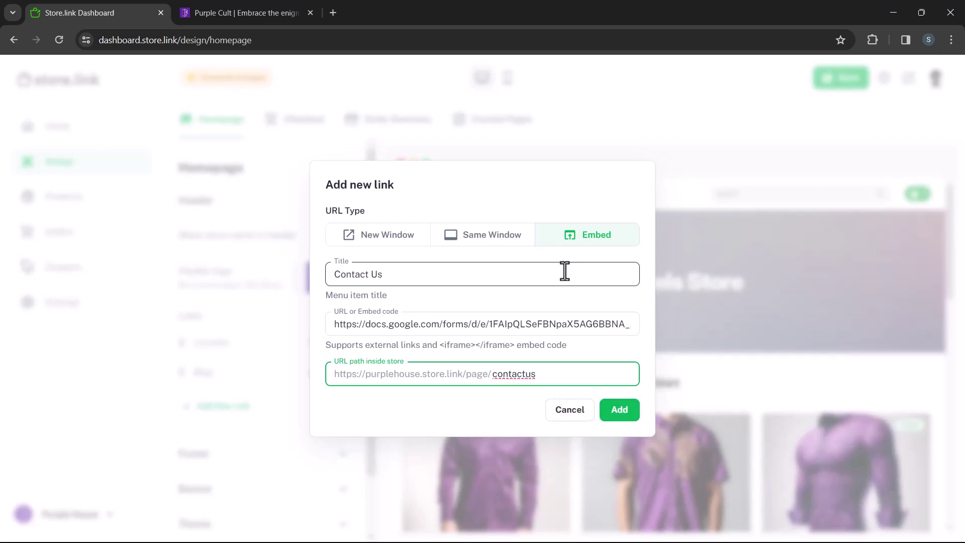
click(619, 410)
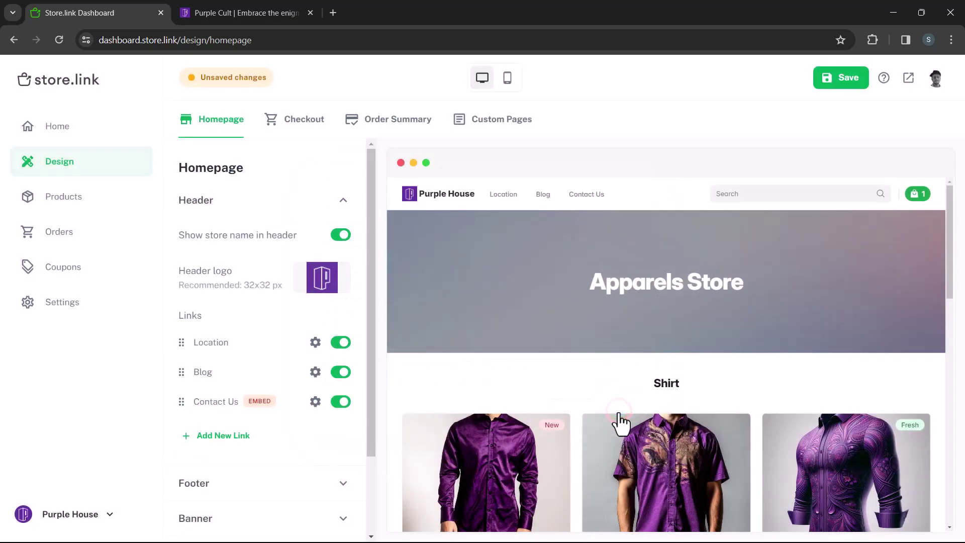
Step: Save the design and test the Location, Blog and Contact Us links on the live store
click(850, 84)
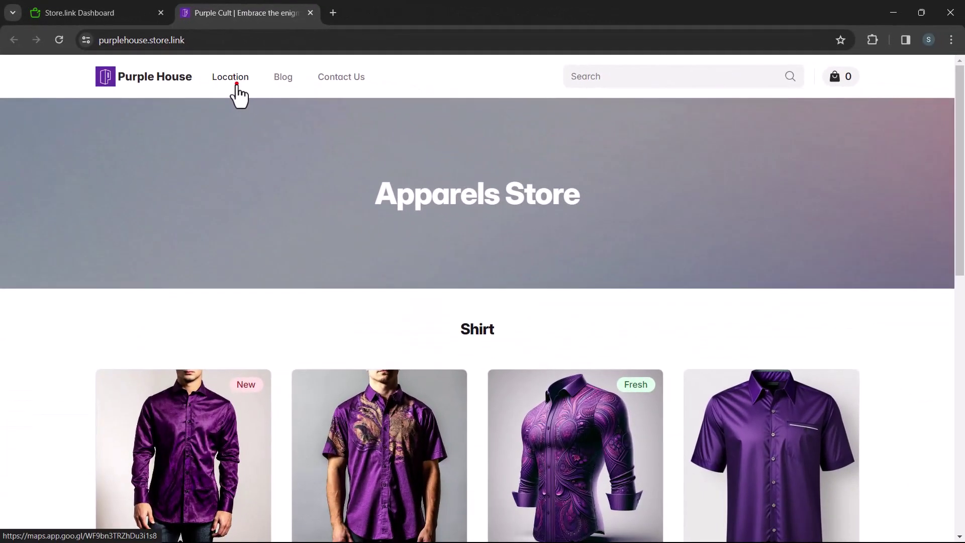
click(236, 84)
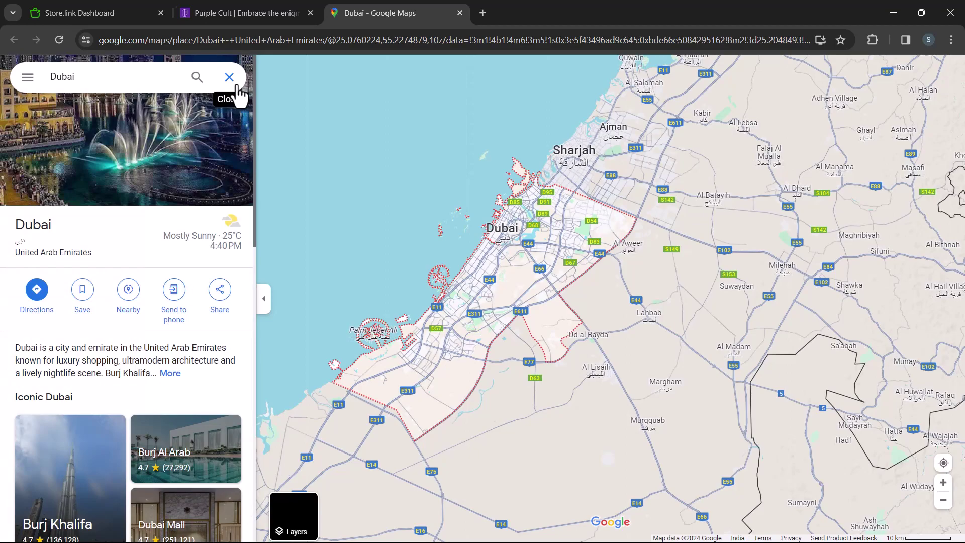
key(ctrl+w)
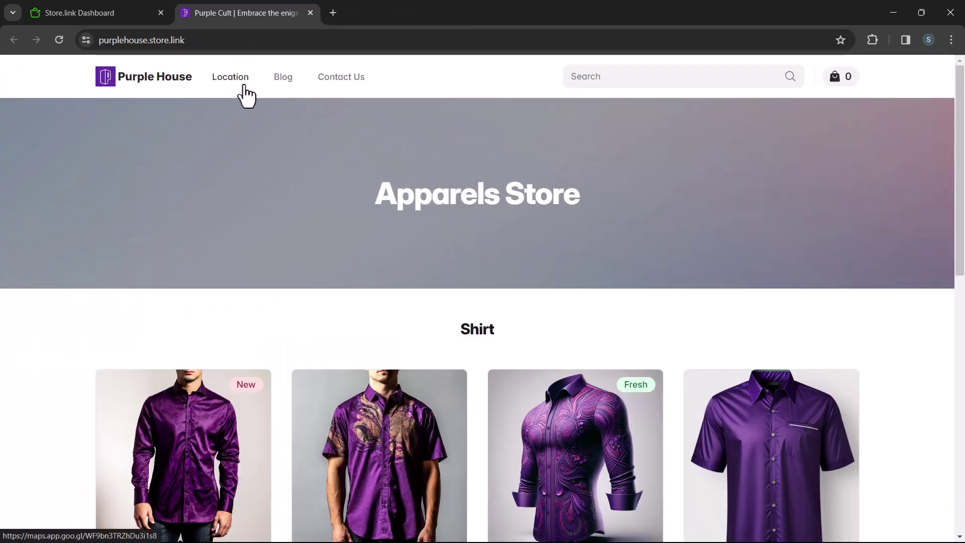
click(285, 86)
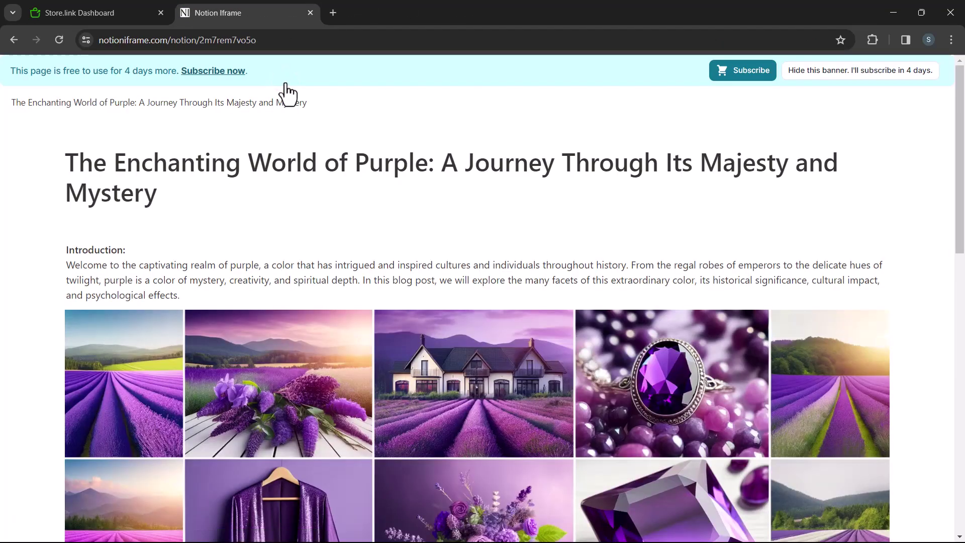
click(17, 41)
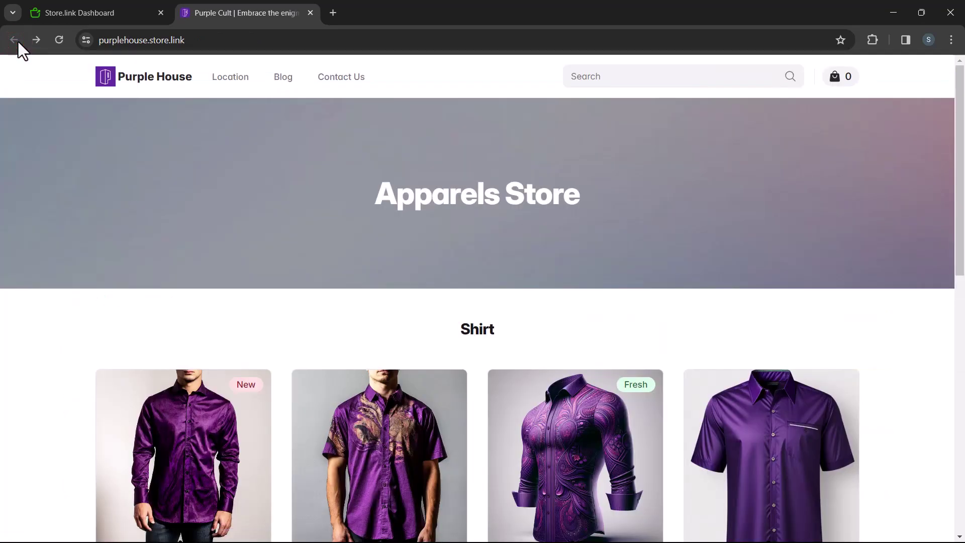
click(341, 81)
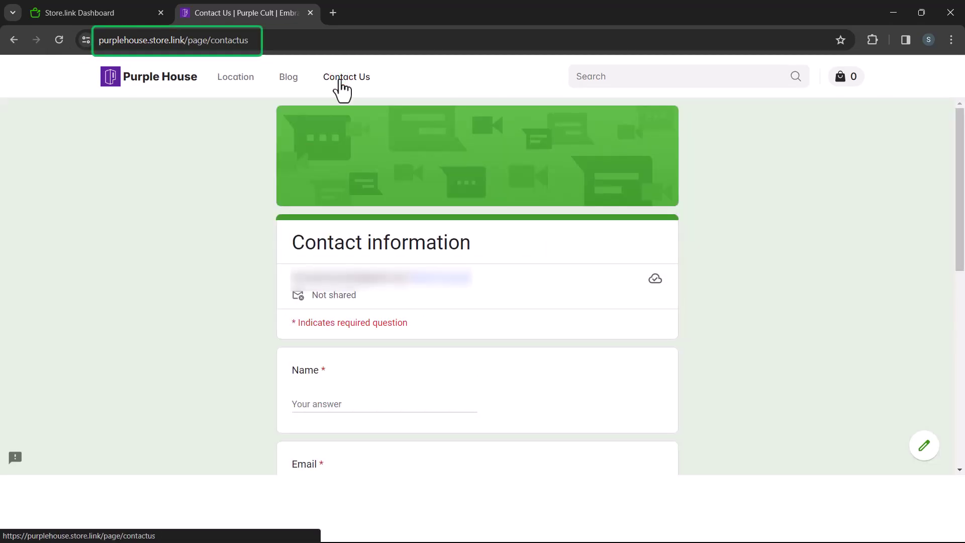
click(55, 20)
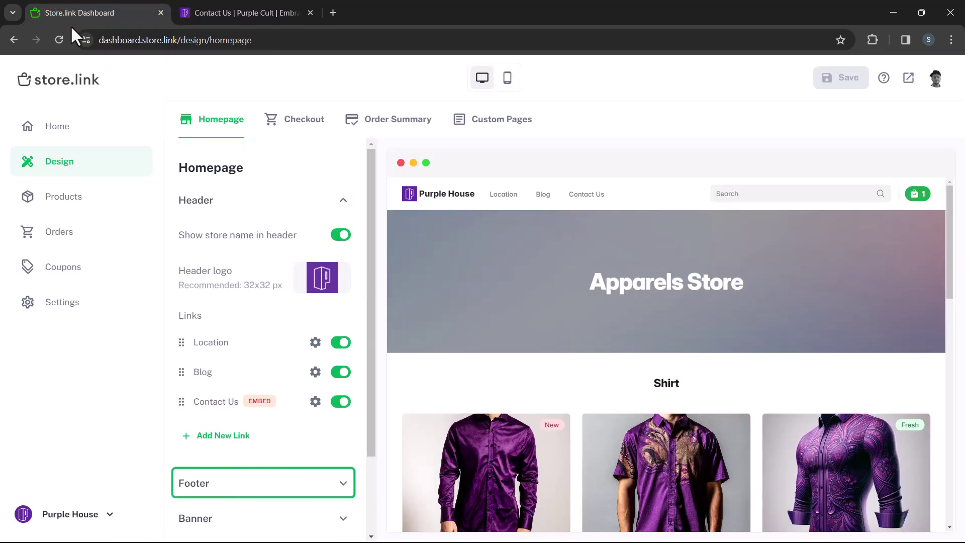
Step: Expand the Footer and Banner settings and toggle the home page banner off and back on
click(308, 483)
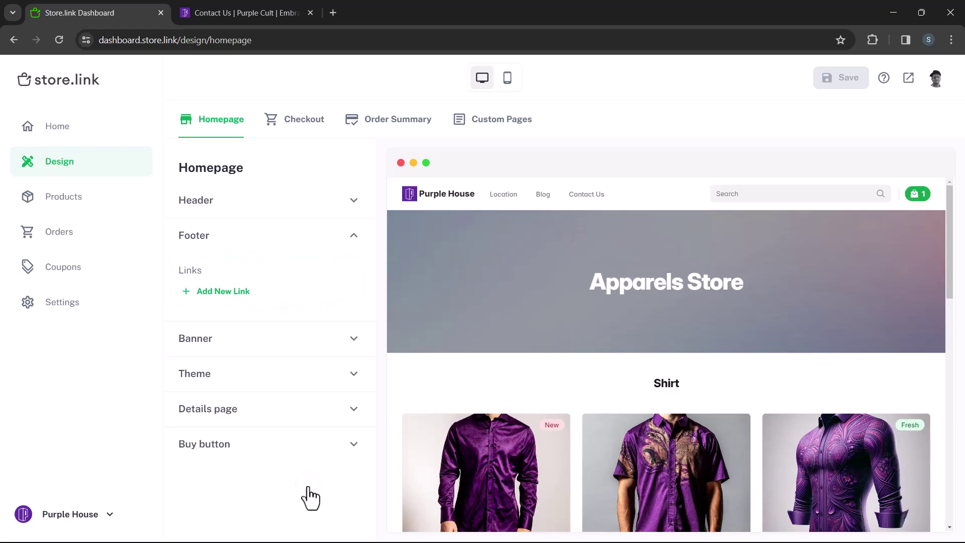
click(303, 339)
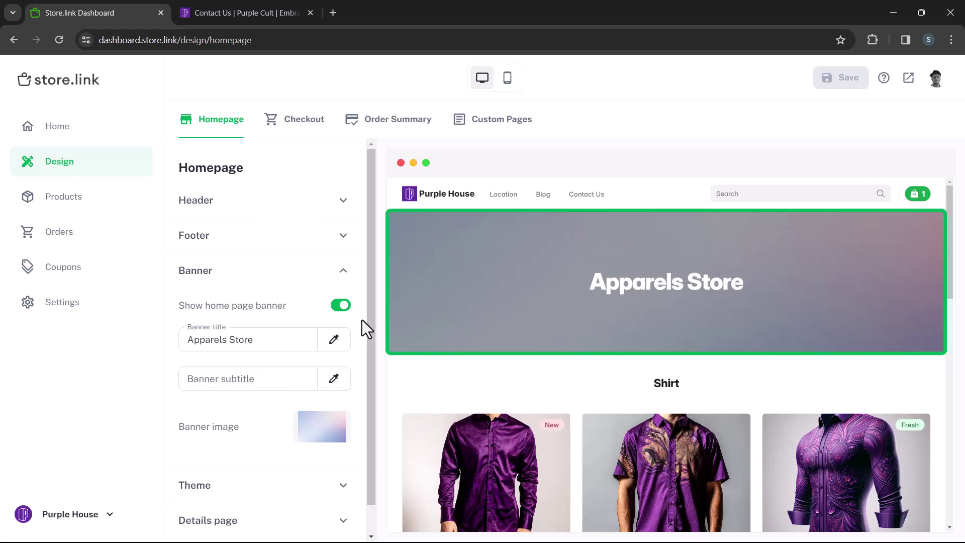
click(337, 310)
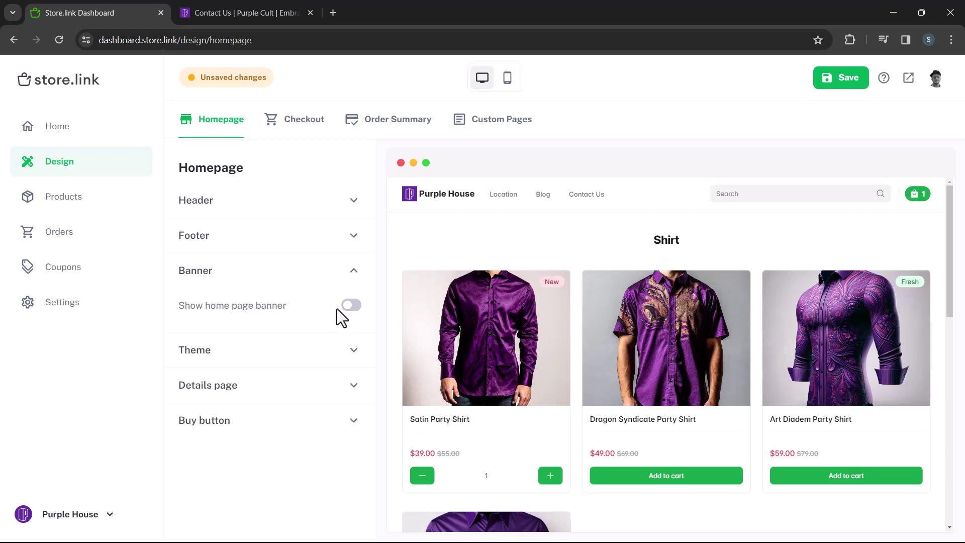
click(352, 306)
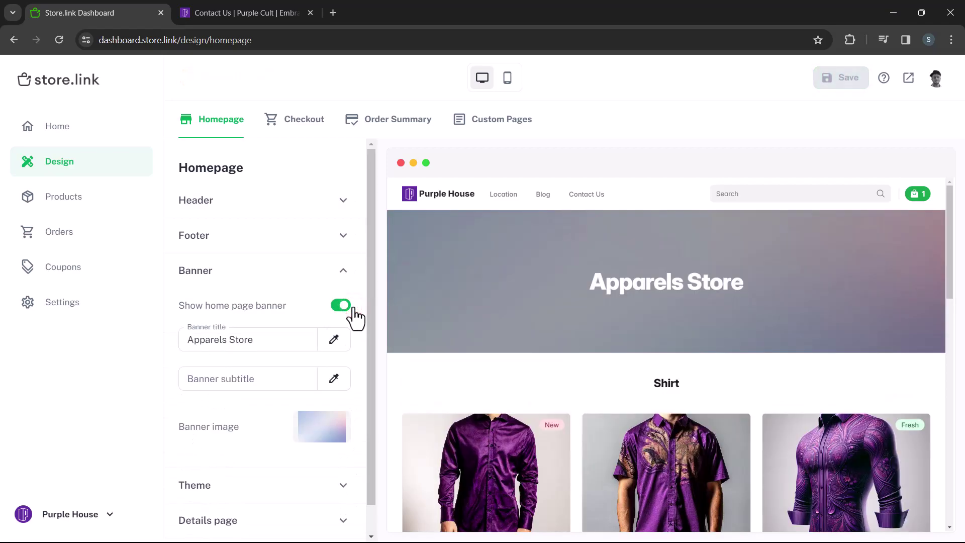
Step: Set the banner title to 'Purple House Store' and subtitle to 'Find your perfect styles'
click(266, 341)
key(ctrl+a)
text(Purple House Store)
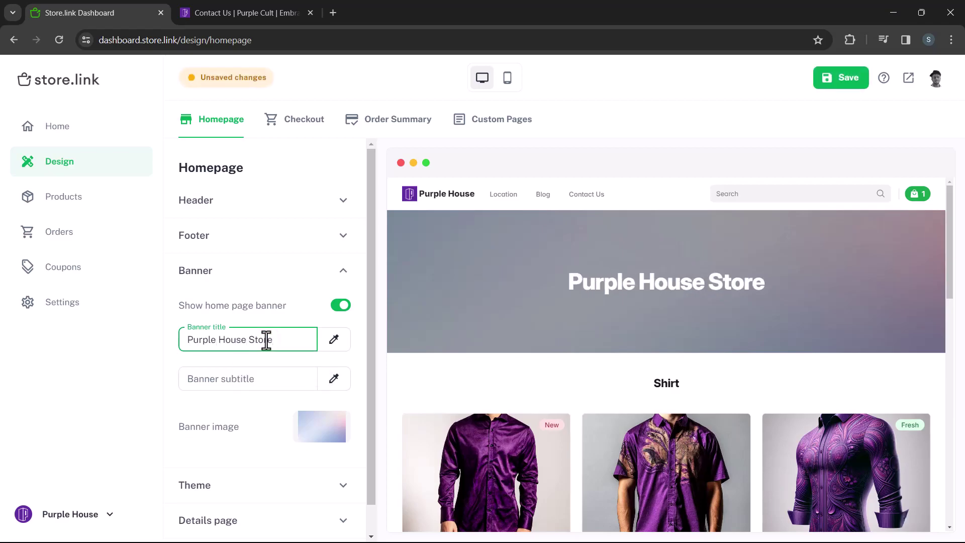
key(Tab)
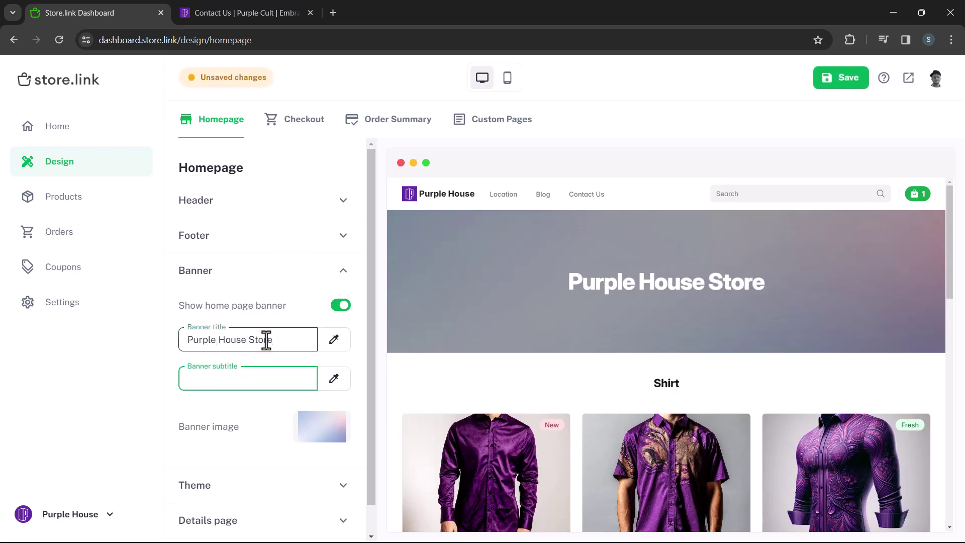
text(Find your perfect styles)
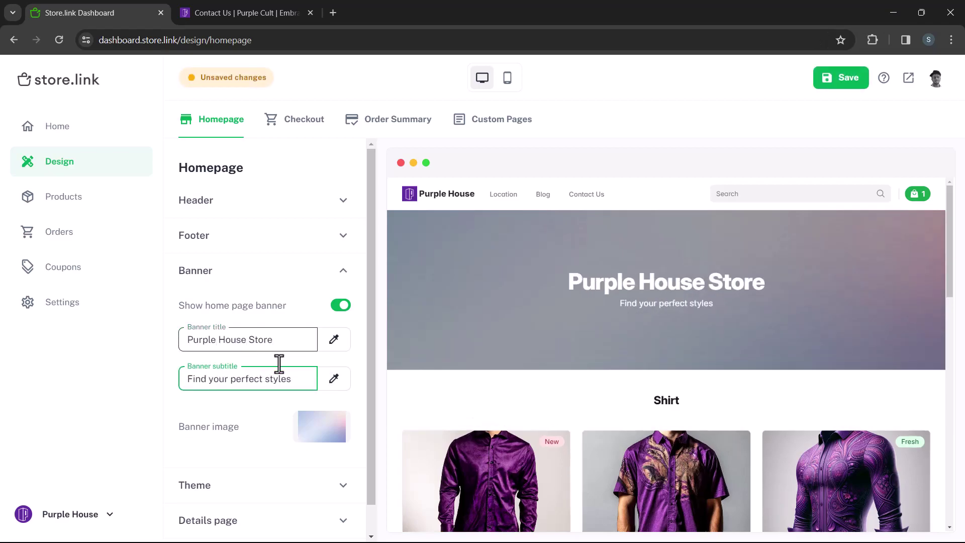
Step: Replace the banner image with Banner-Photo.png
click(321, 427)
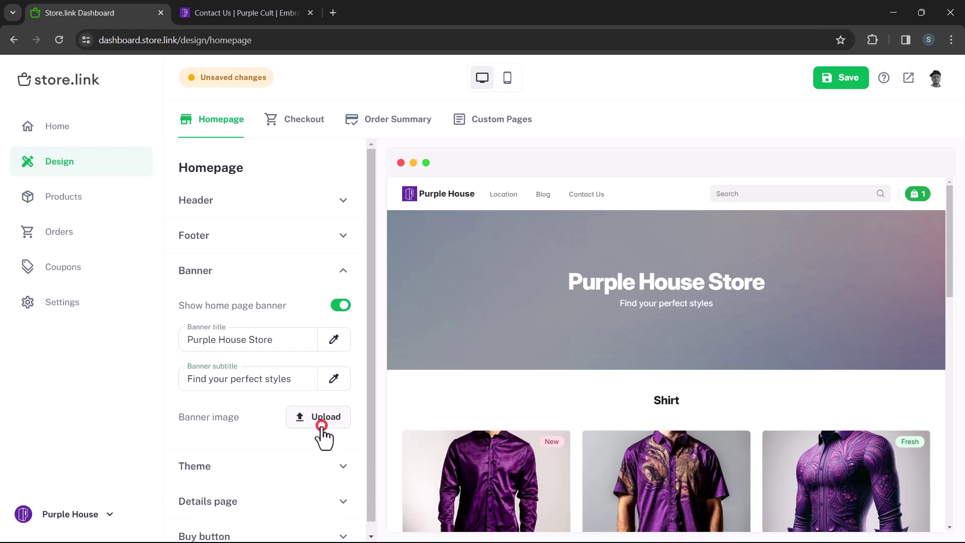
click(317, 426)
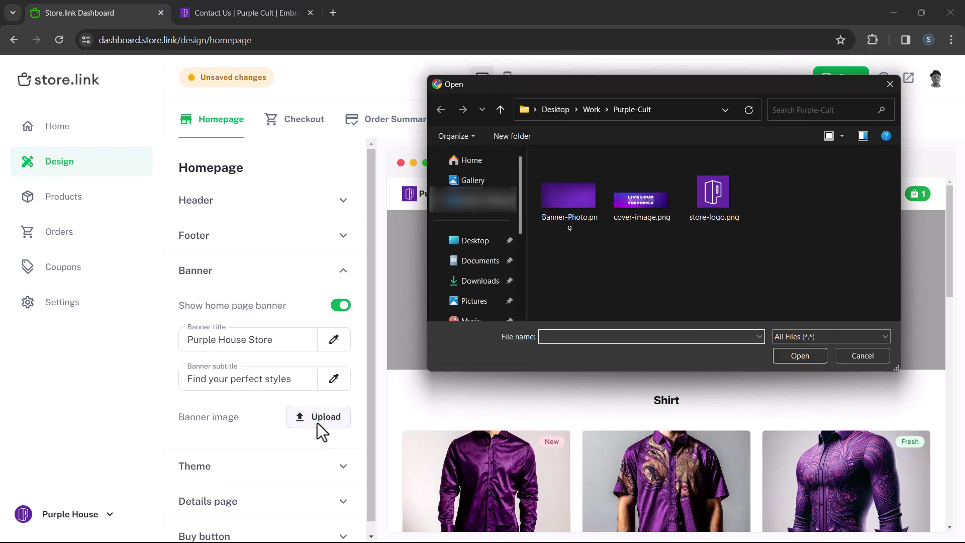
double_click(560, 196)
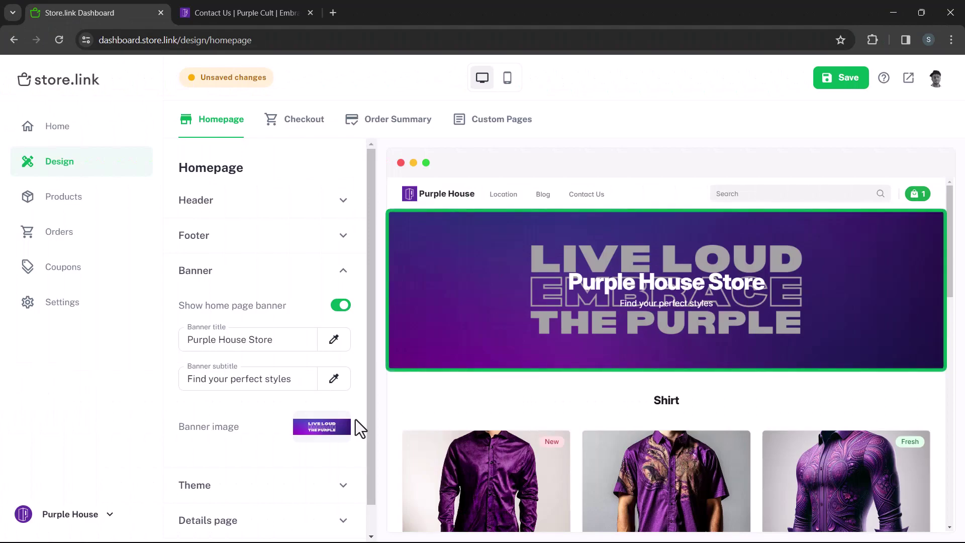
Step: Clear both the banner title and banner subtitle fields
click(295, 342)
key(ctrl+a)
key(BackSpace)
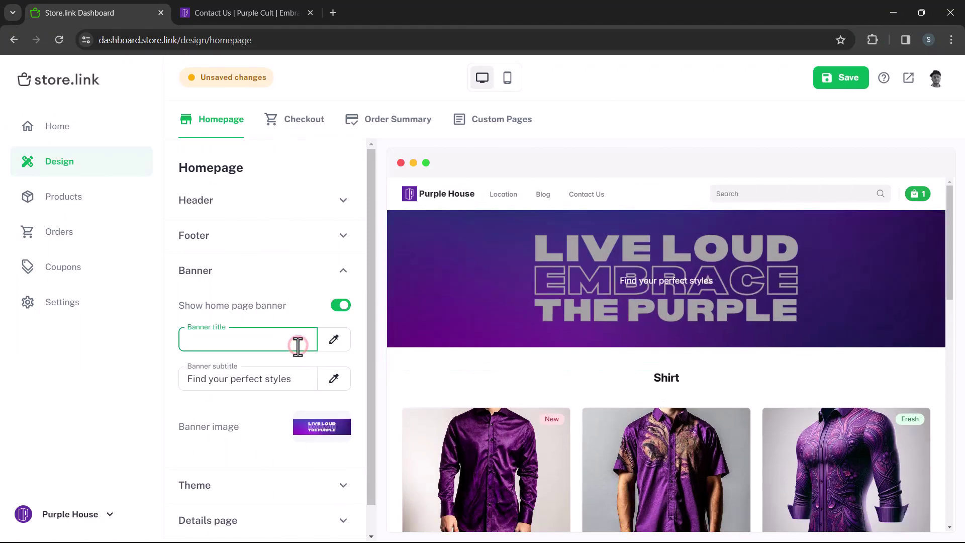
click(300, 378)
key(ctrl+a)
key(BackSpace)
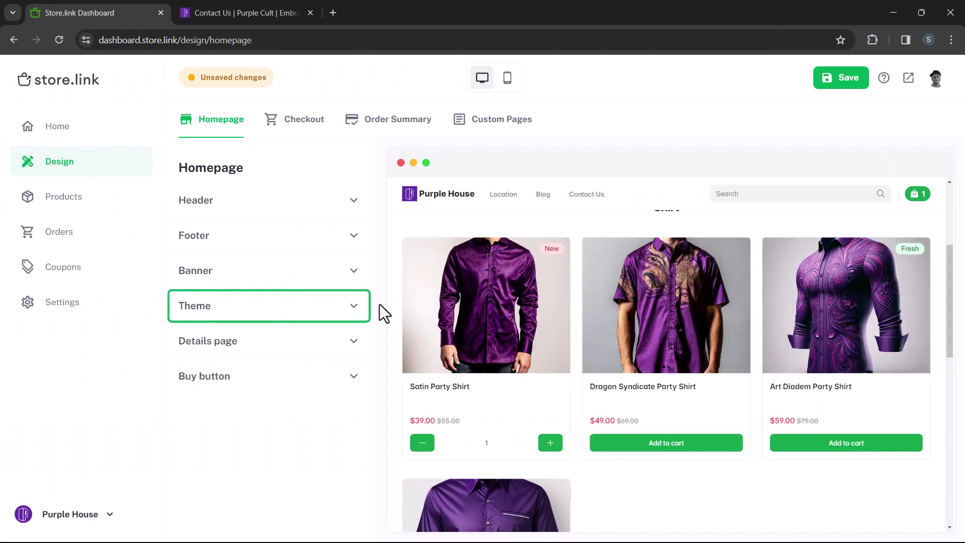
Step: Set the theme's primary colour to the magenta preset #C026D3
click(355, 307)
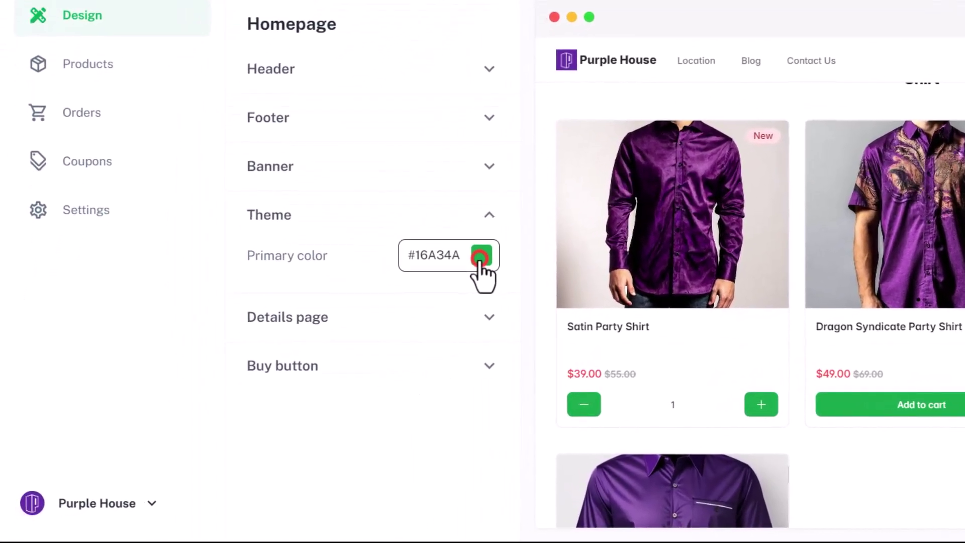
click(348, 335)
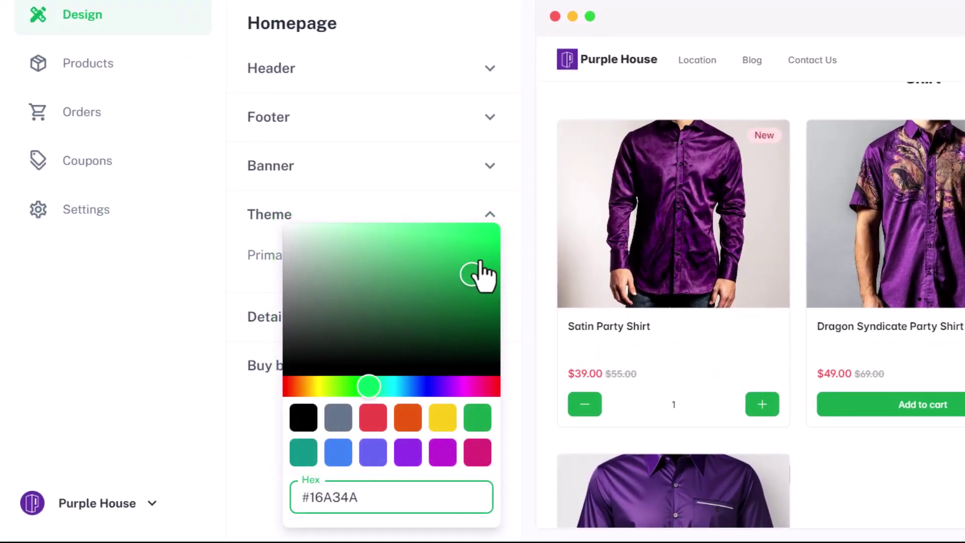
click(441, 460)
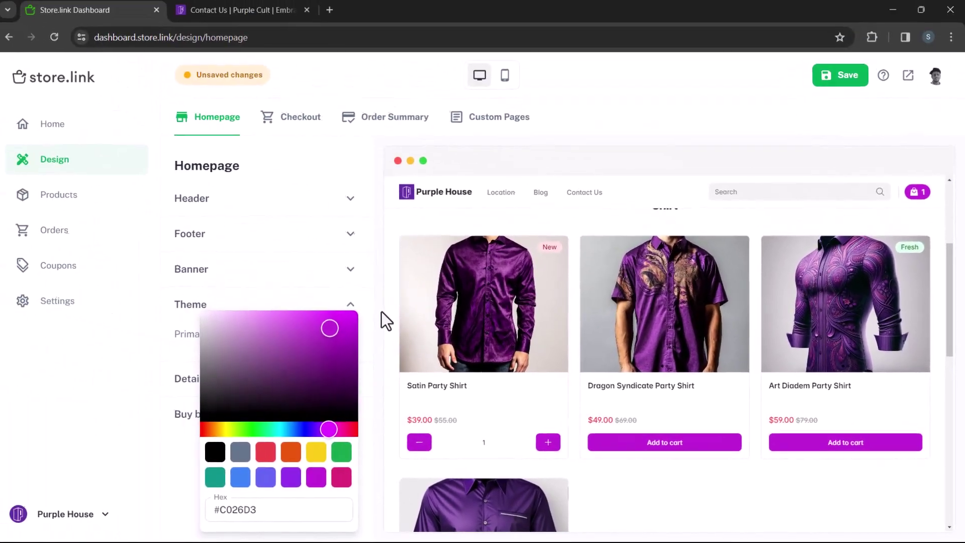
click(161, 224)
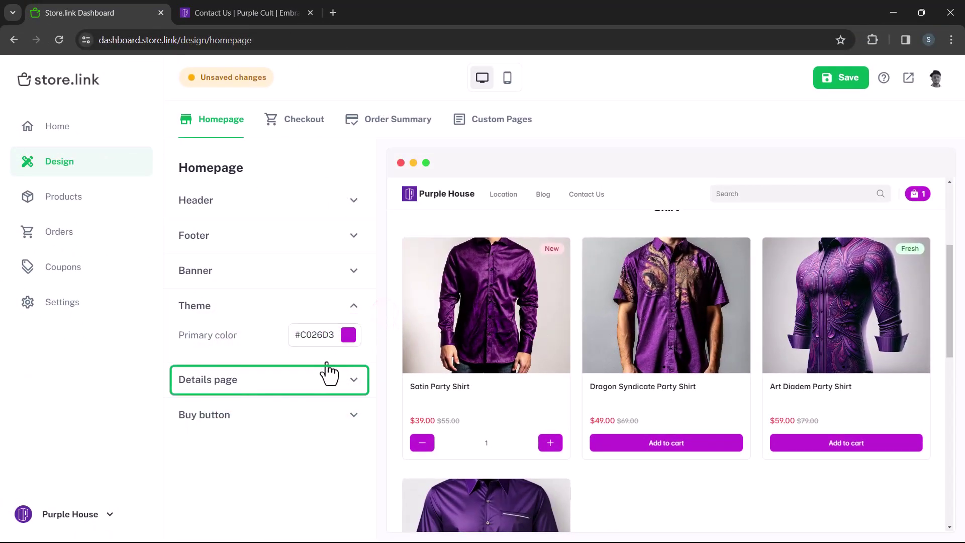
Step: Enable product details pages, preview the Satin Party Shirt page, then disable them again
click(306, 382)
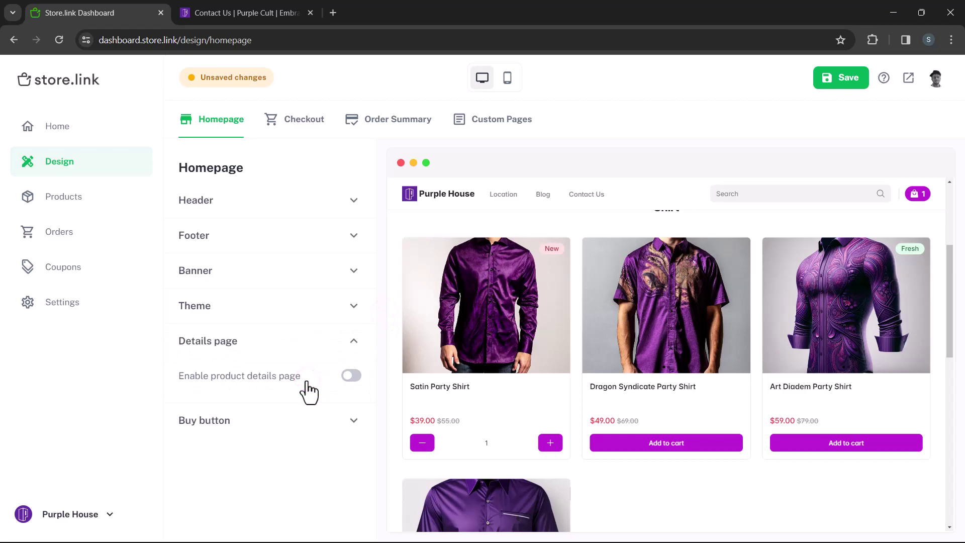
click(351, 377)
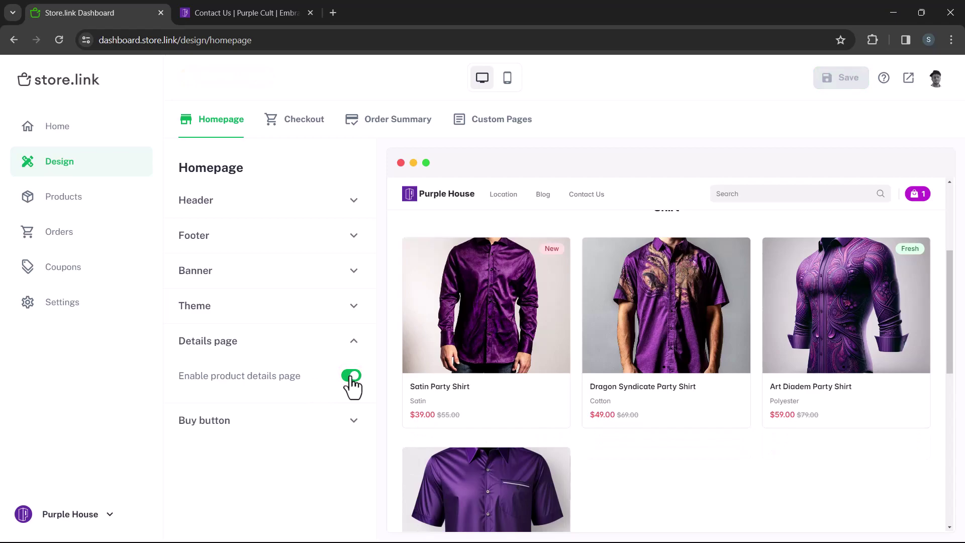
click(510, 387)
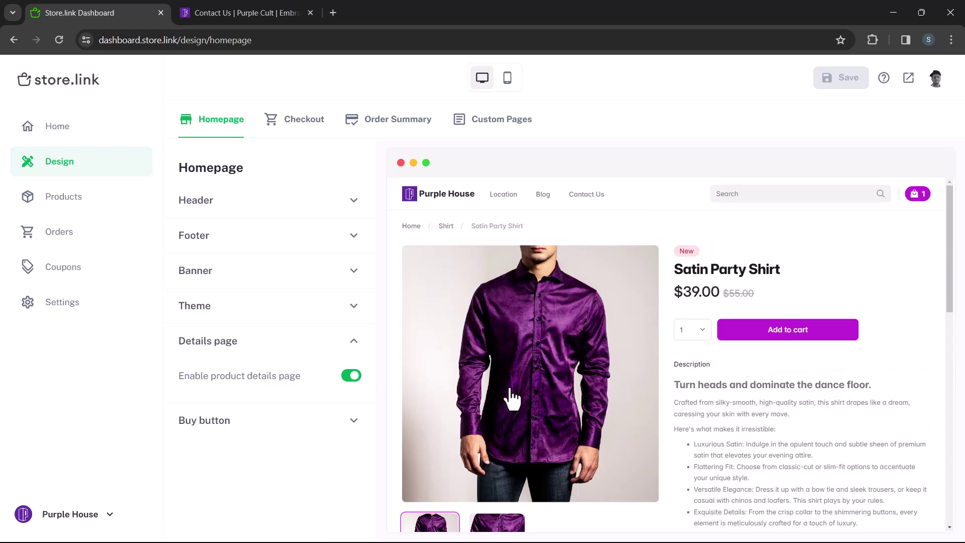
drag(947, 292, 948, 324)
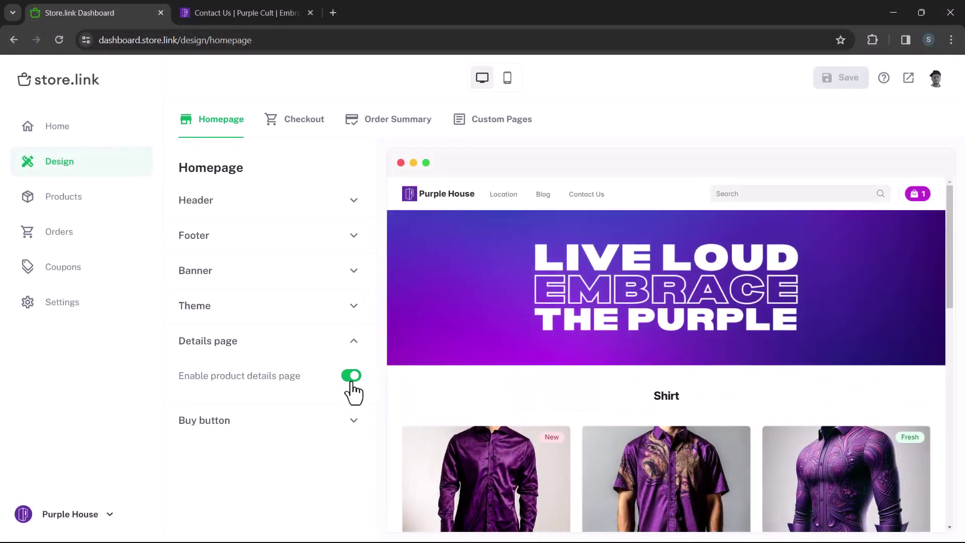
click(351, 376)
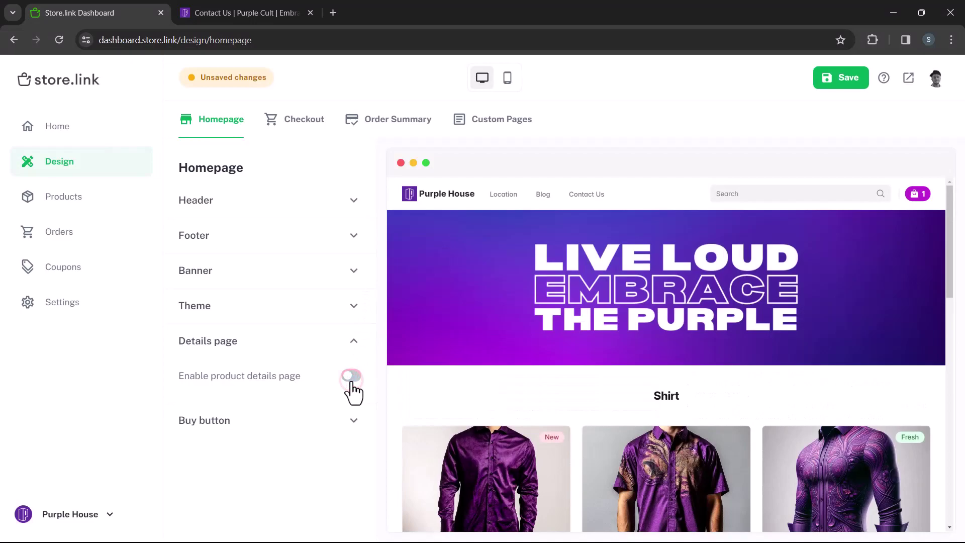
drag(949, 292, 951, 351)
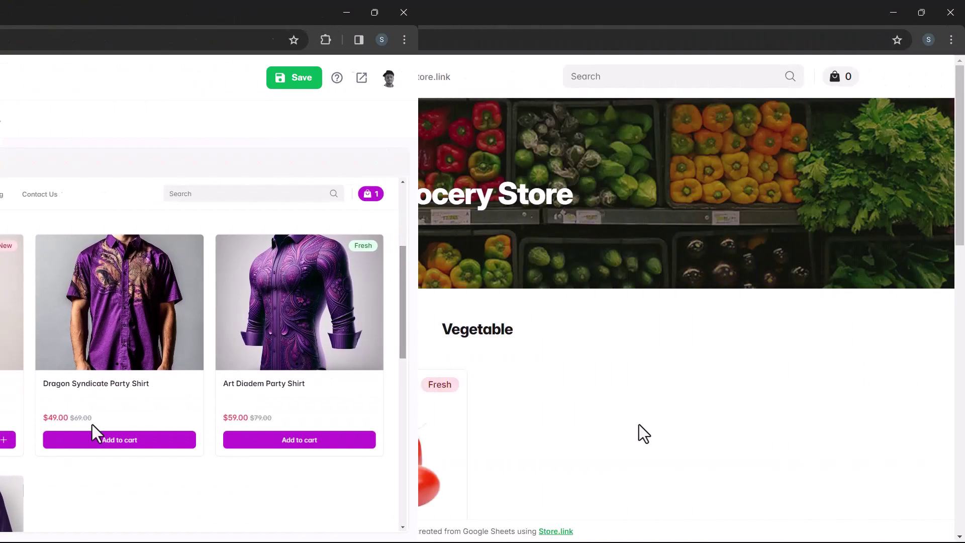
Step: Add Tomato and Onion to the grocery demo cart and continue from the cart to checkout
scroll(639, 424, down, 5)
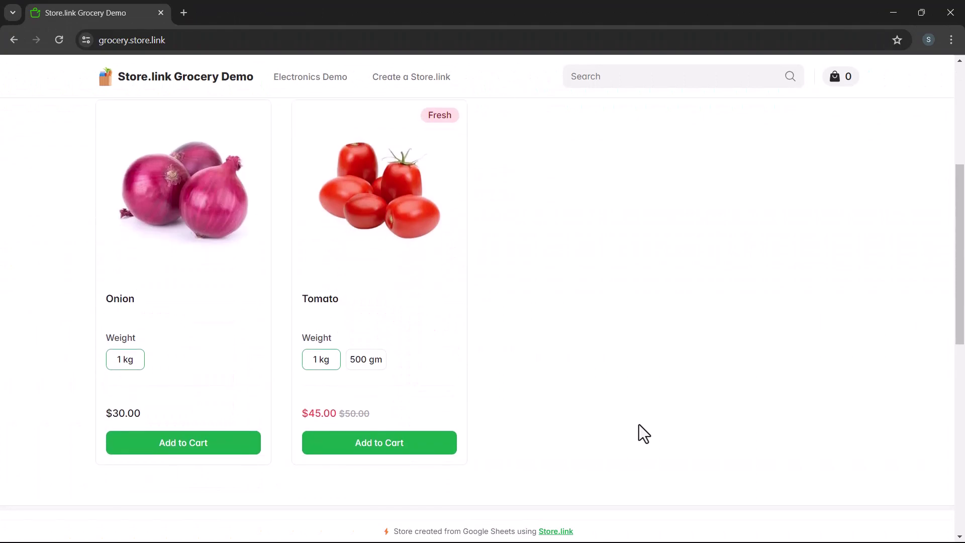
click(436, 446)
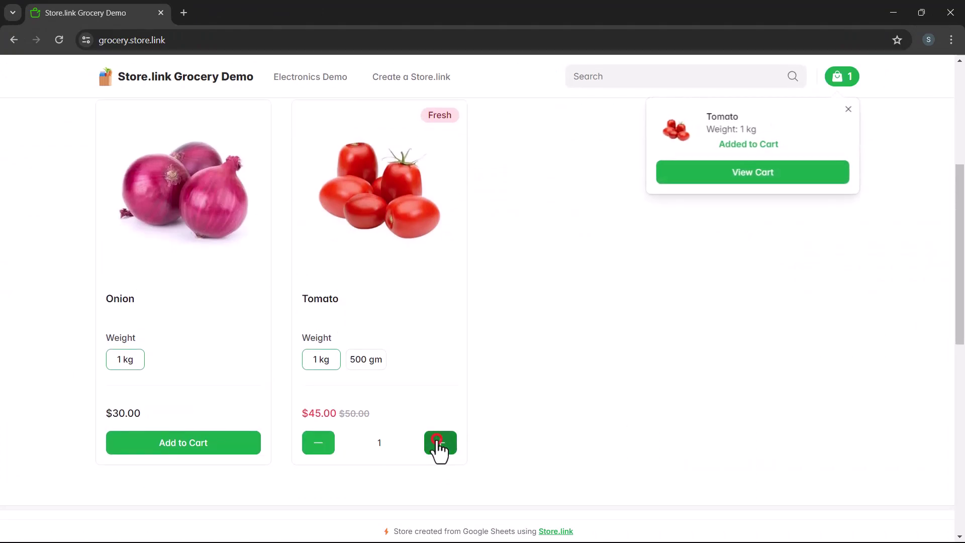
click(243, 439)
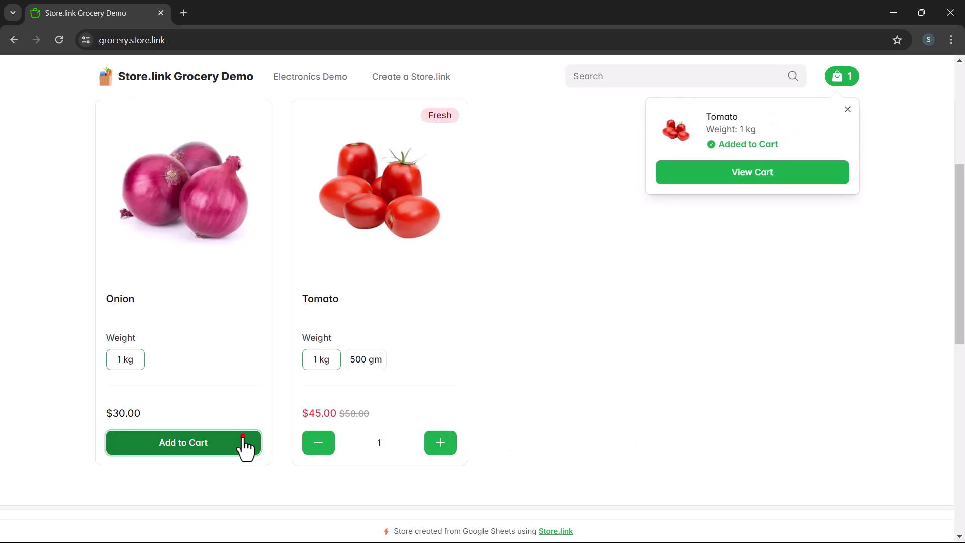
click(760, 174)
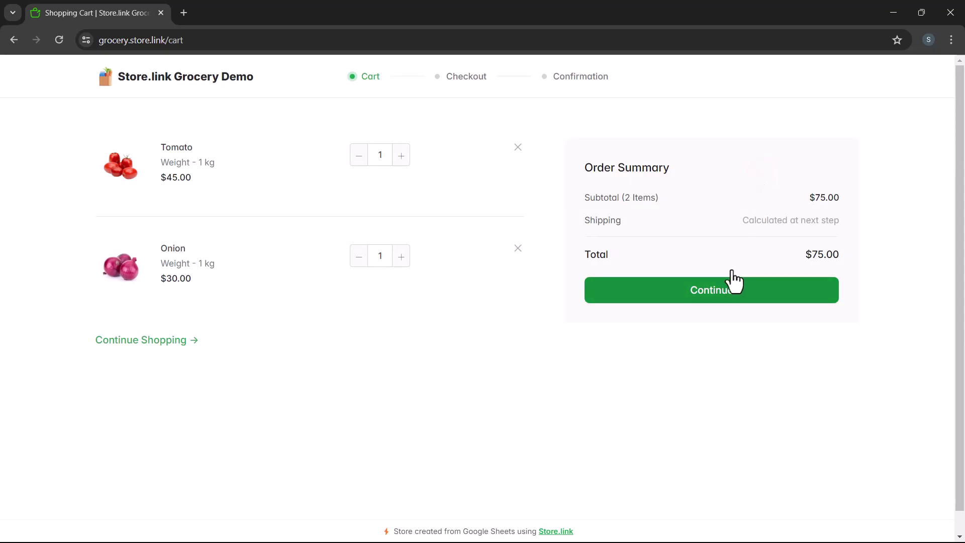
click(727, 297)
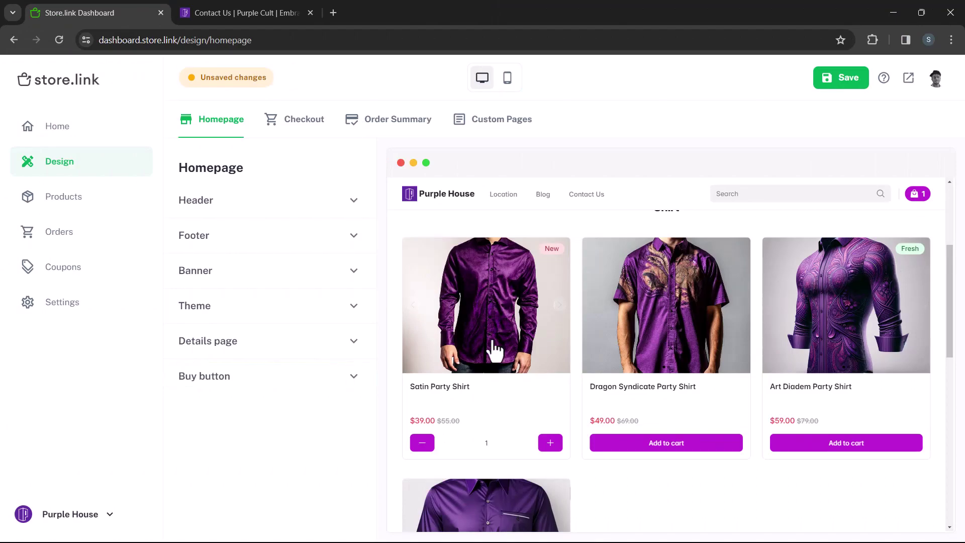
Step: Change the buy button label from 'Add to cart' to 'Buy Now'
click(294, 377)
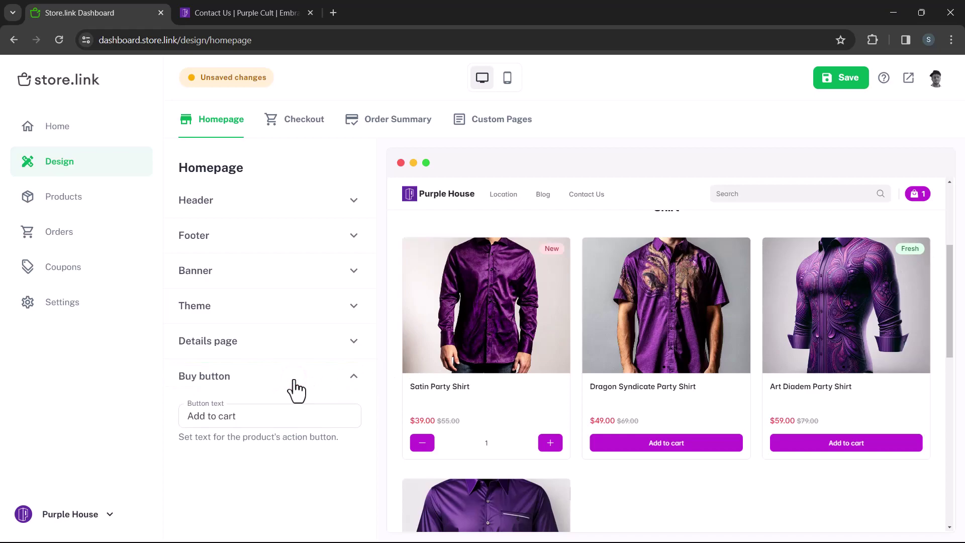
click(275, 416)
key(ctrl+a)
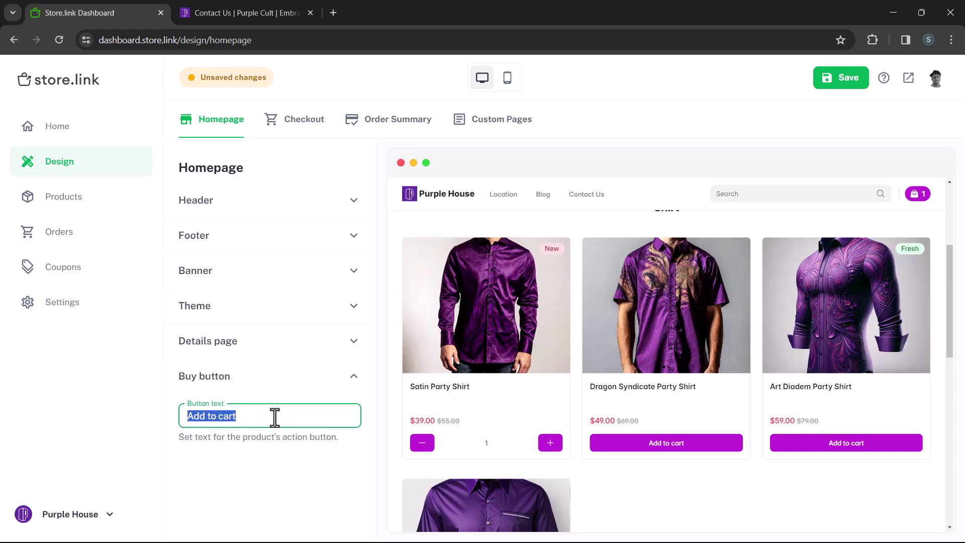
text(Buy Now)
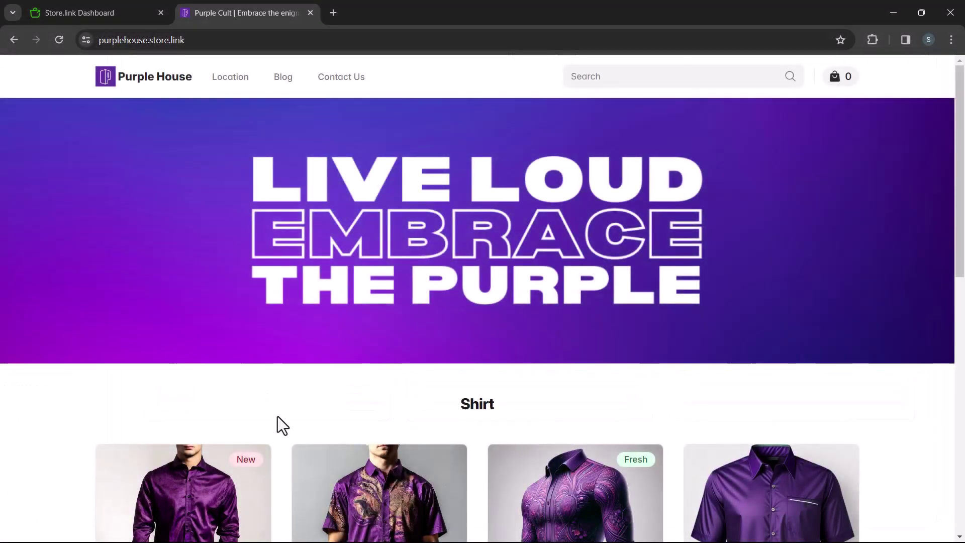
Step: Scroll to the Shirt section and open the Dragon Syndicate Party Shirt card
scroll(277, 417, down, 4)
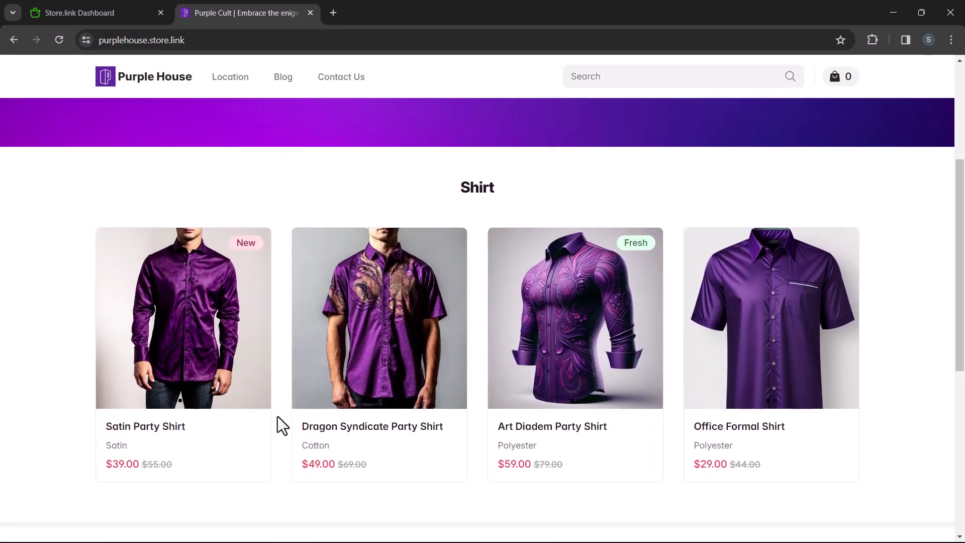
click(353, 360)
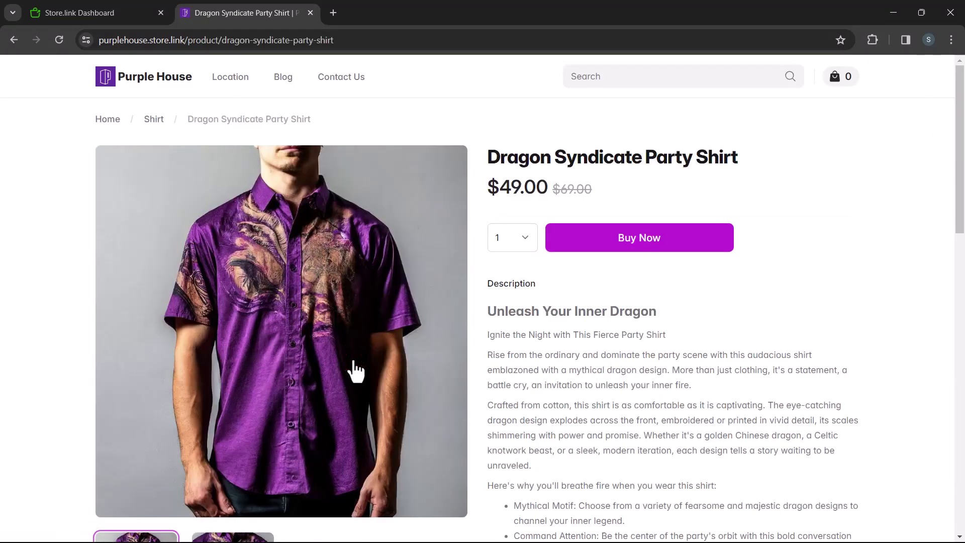